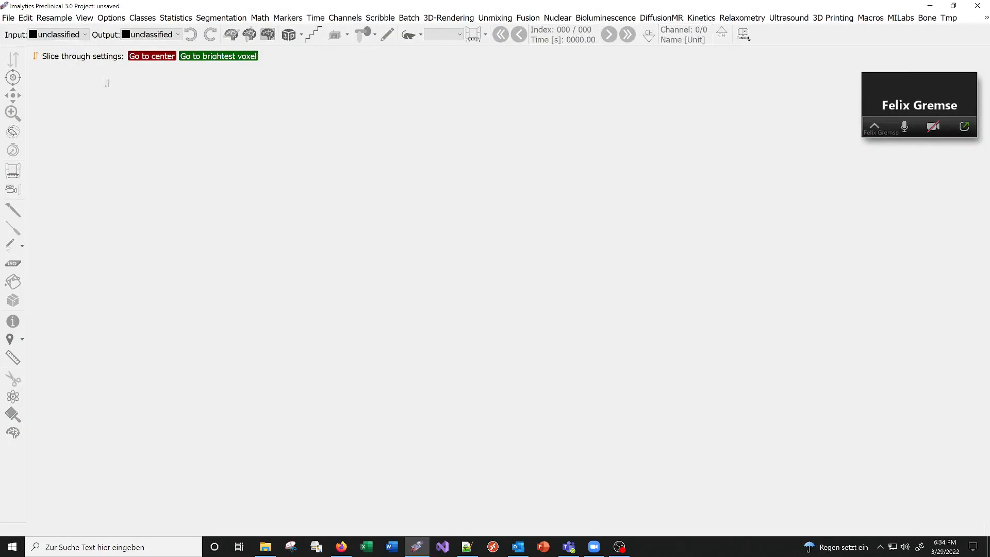
Load the Fill region tutorial dataset, with CT140.gff as underlay and FMT.gff as overlay.
{"action": "left_click", "coordinate": [742, 34]}
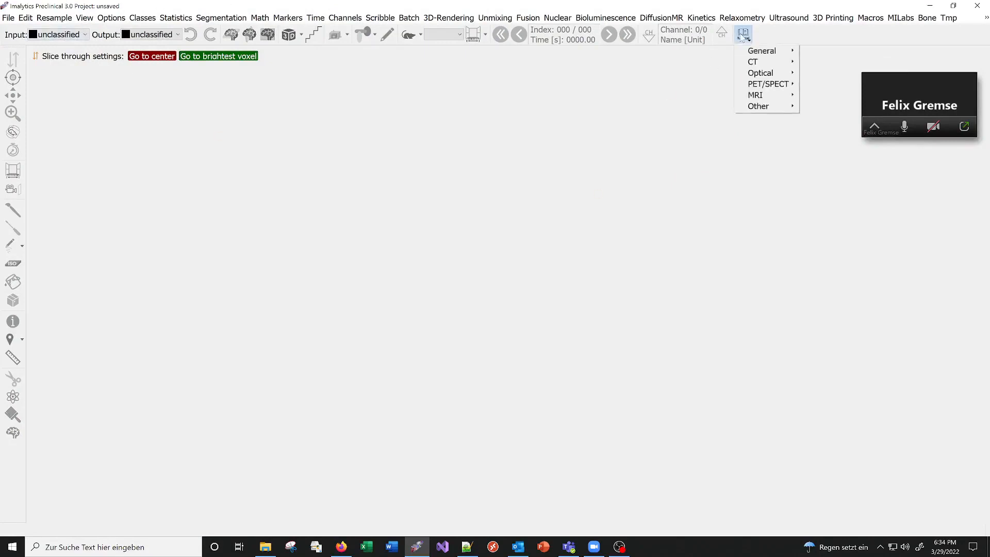
{"action": "mouse_move", "coordinate": [758, 50]}
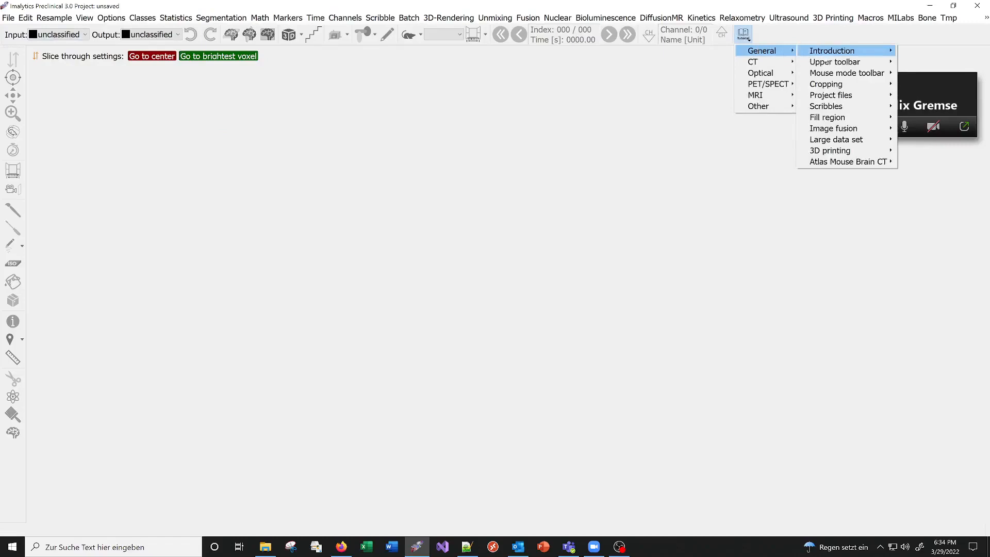
{"action": "mouse_move", "coordinate": [844, 107]}
{"action": "left_click", "coordinate": [759, 118]}
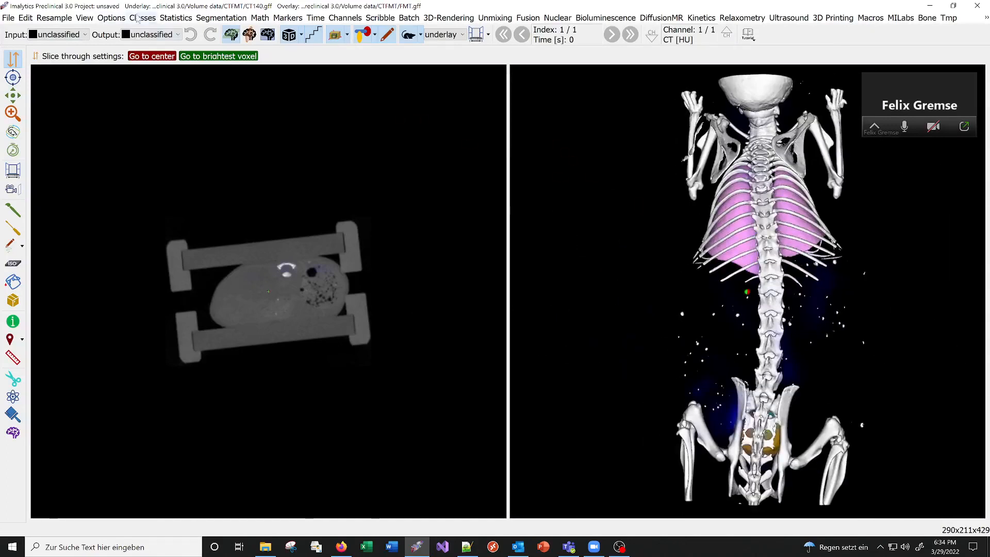
Remove all existing segmentation classes and close the FMT overlay, keeping only the CT underlay.
{"action": "left_click", "coordinate": [139, 19]}
{"action": "left_click", "coordinate": [168, 65]}
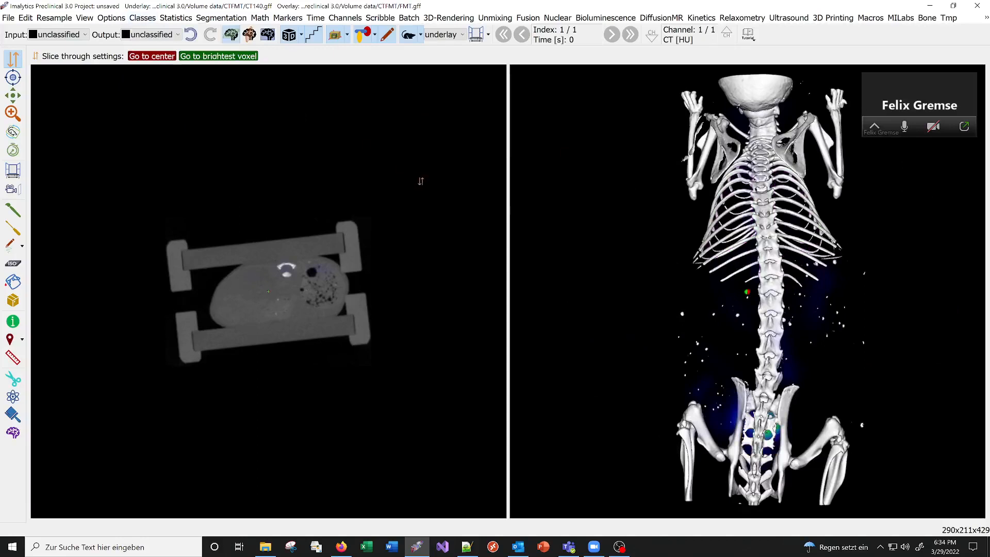
{"action": "left_click", "coordinate": [9, 18]}
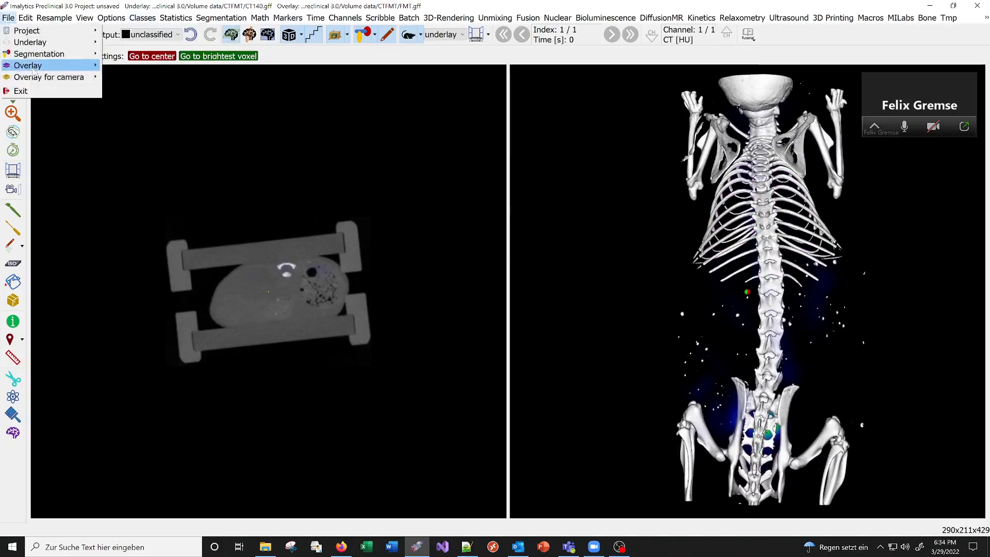
{"action": "mouse_move", "coordinate": [31, 66]}
{"action": "left_click", "coordinate": [129, 110]}
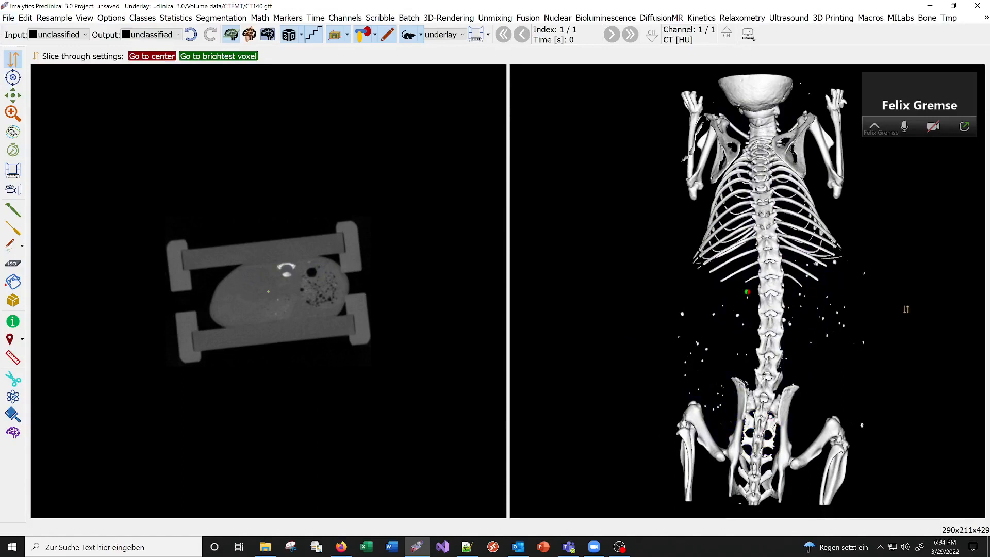
Adjust the CT underlay's intensity windowing in the histogram to a maximum of 2411.52.
{"action": "middle_click_drag", "start_coordinate": [842, 266], "coordinate": [630, 270]}
{"action": "left_click", "coordinate": [476, 34]}
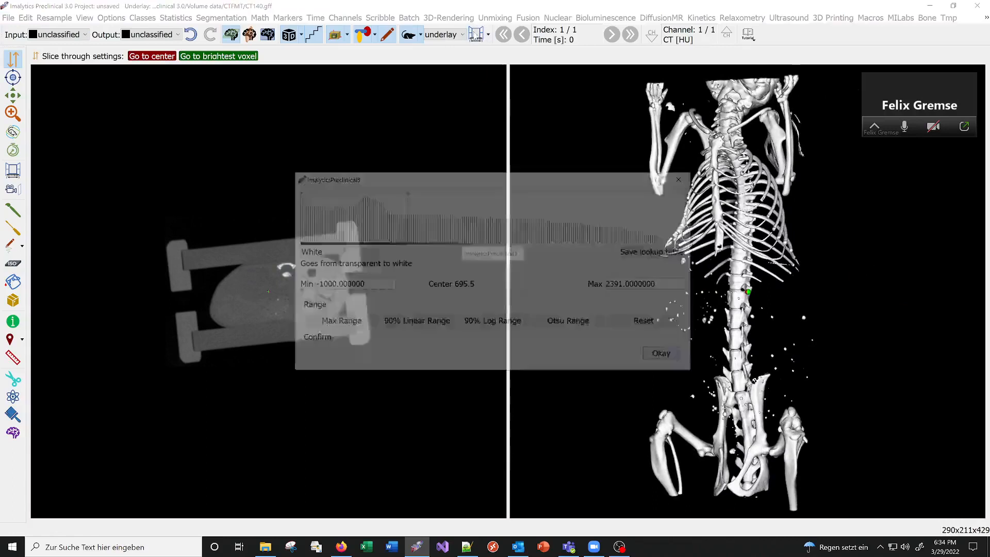
{"action": "left_click_drag", "start_coordinate": [479, 175], "coordinate": [400, 168]}
{"action": "mouse_move", "coordinate": [437, 204]}
{"action": "left_mouse_down"}
{"action": "mouse_move", "coordinate": [389, 208]}
{"action": "mouse_move", "coordinate": [426, 217]}
{"action": "mouse_move", "coordinate": [388, 220]}
{"action": "mouse_move", "coordinate": [410, 221]}
{"action": "mouse_move", "coordinate": [427, 241]}
{"action": "mouse_move", "coordinate": [446, 219]}
{"action": "left_mouse_up"}
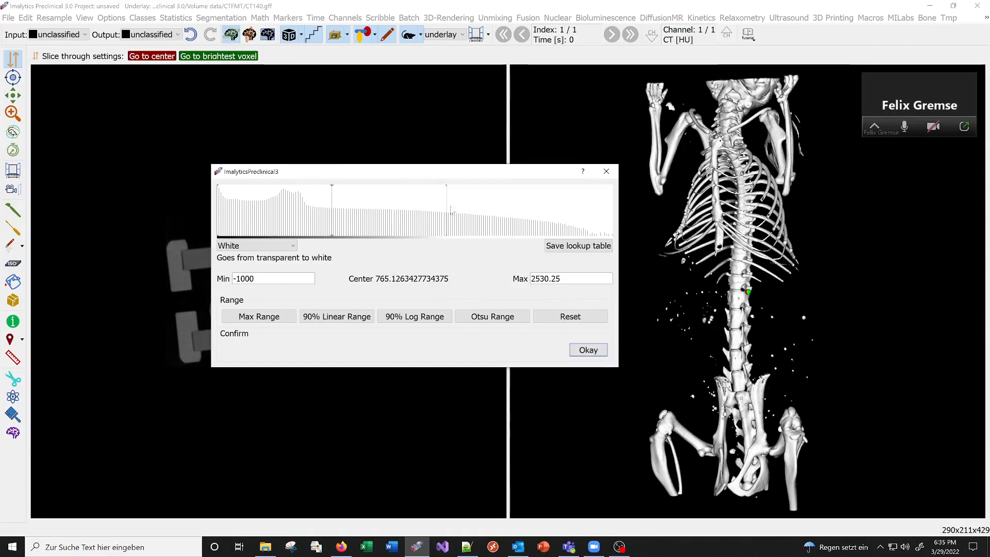
{"action": "mouse_move", "coordinate": [446, 211]}
{"action": "left_mouse_down"}
{"action": "mouse_move", "coordinate": [426, 212]}
{"action": "mouse_move", "coordinate": [441, 209]}
{"action": "left_mouse_up"}
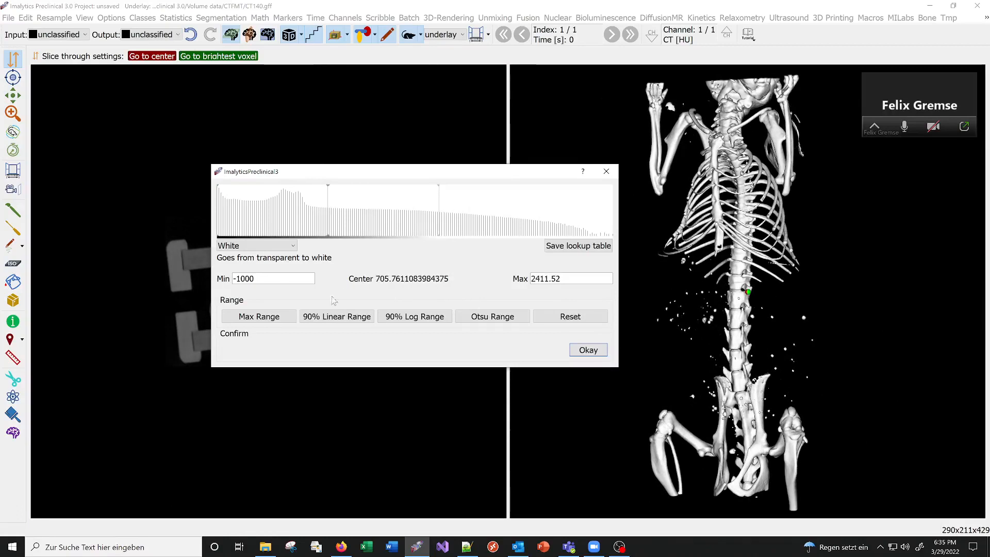
{"action": "left_click", "coordinate": [607, 171]}
Add a new segmentation class named Tmp.
{"action": "right_click", "coordinate": [318, 267]}
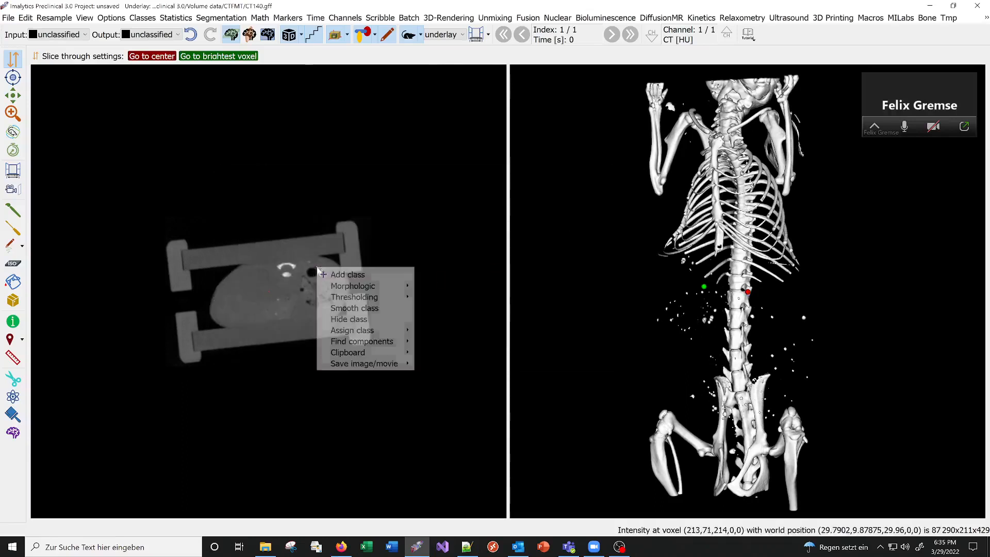
{"action": "left_click", "coordinate": [348, 274]}
{"action": "type", "text": "Tmp"}
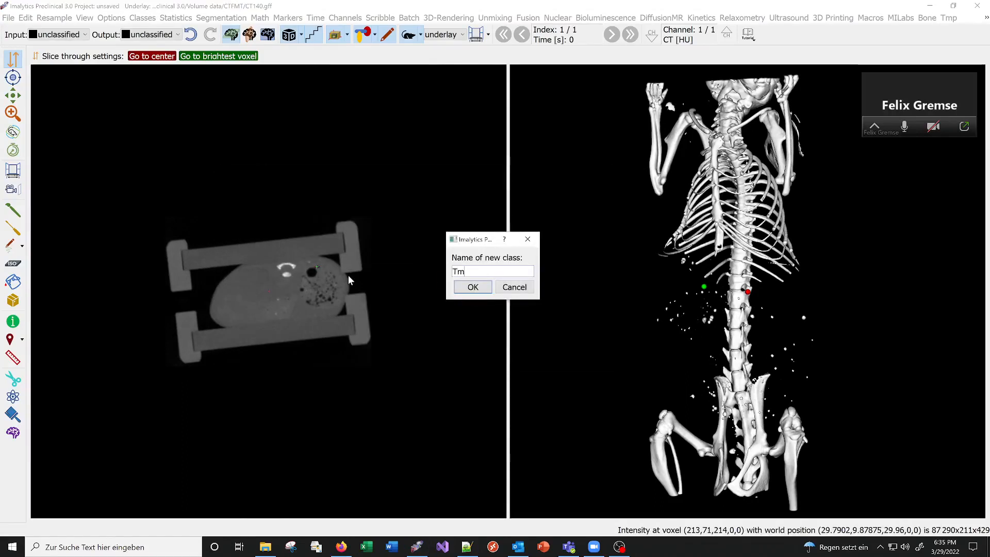
{"action": "key", "text": "Return"}
Threshold the CT underlay above 700 into the Tmp class and hide the underlay.
{"action": "right_click", "coordinate": [284, 289]}
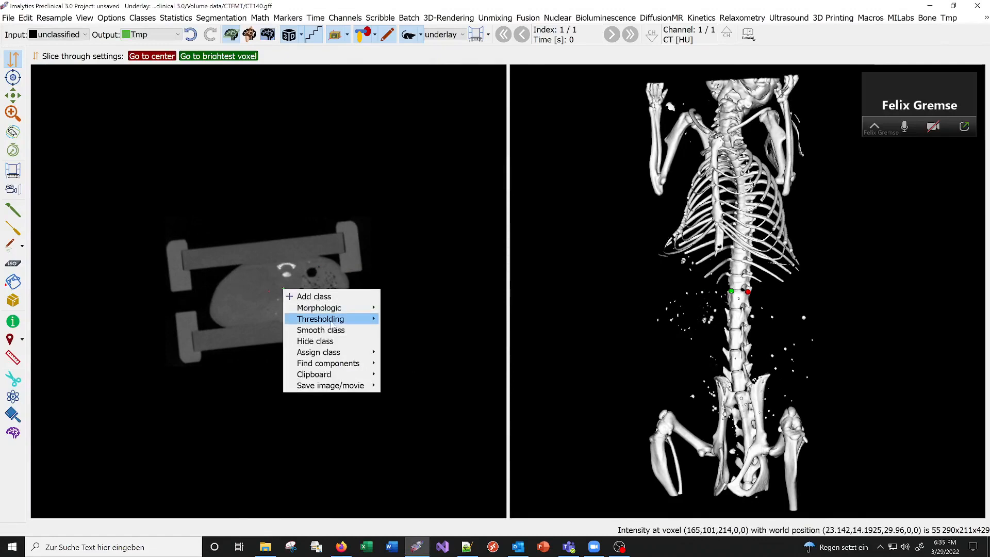
{"action": "mouse_move", "coordinate": [372, 319]}
{"action": "left_click", "coordinate": [404, 318]}
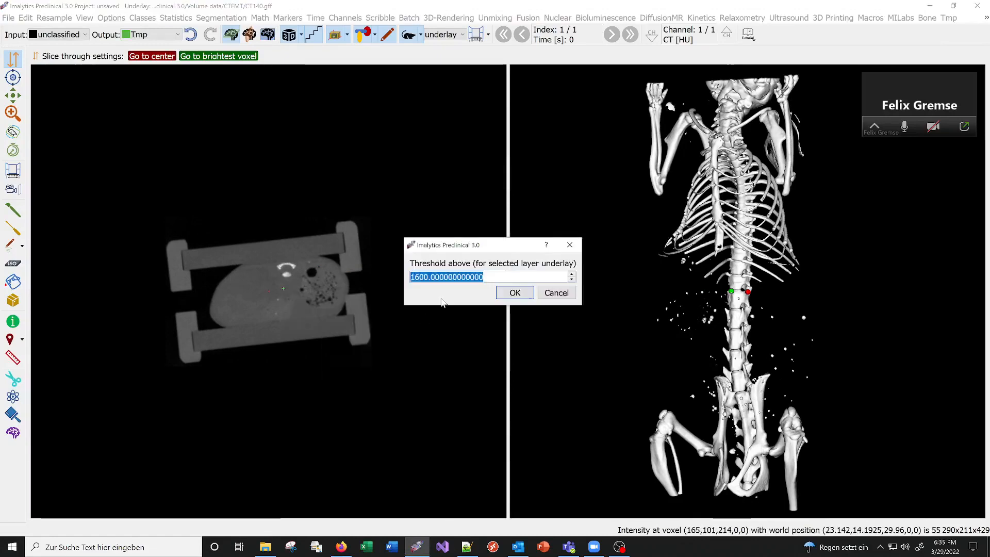
{"action": "type", "text": "7"}
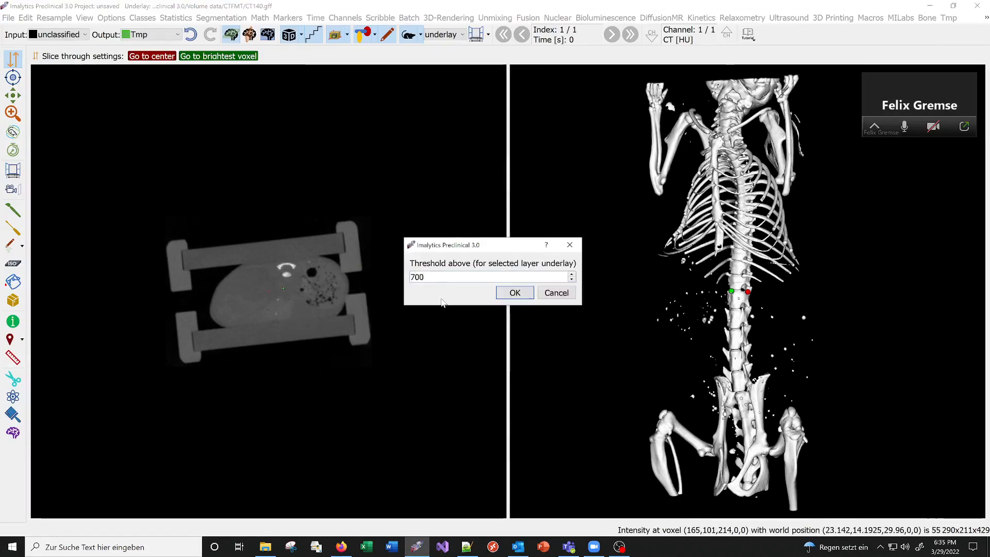
{"action": "key", "text": "Return"}
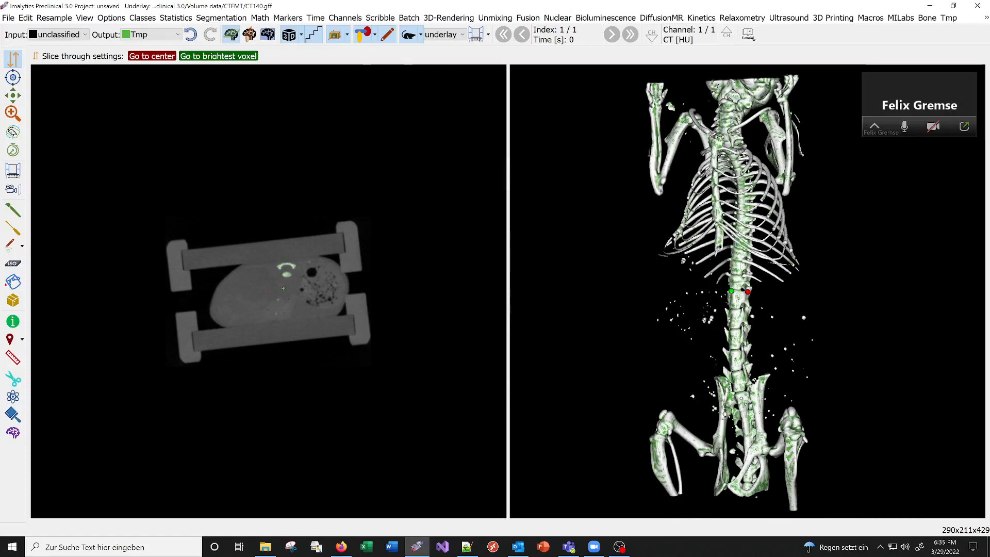
{"action": "left_click", "coordinate": [409, 35]}
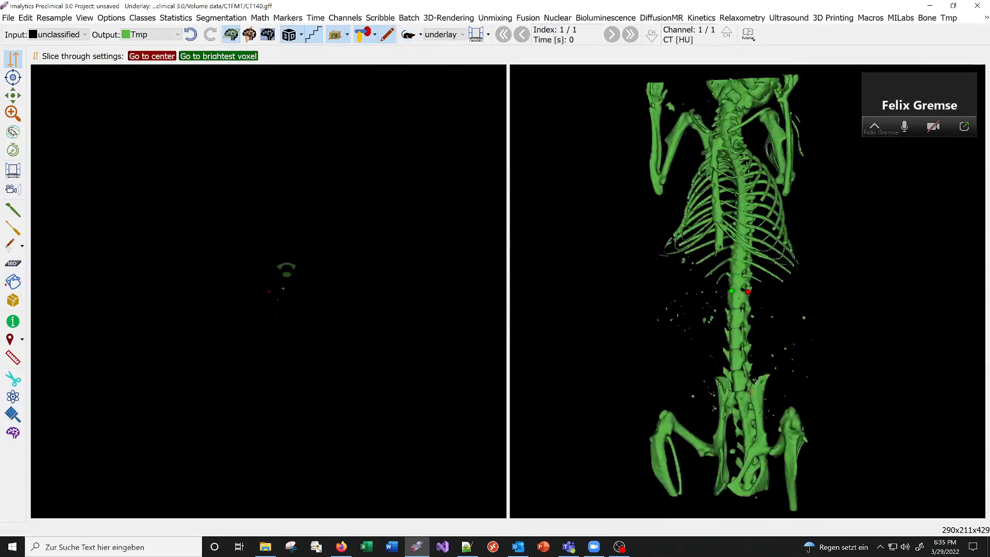
Add a class named Bone and assign the connected main skeleton to it from Tmp with an unlimited region fill at the spine.
{"action": "left_click_drag", "start_coordinate": [698, 316], "coordinate": [757, 292]}
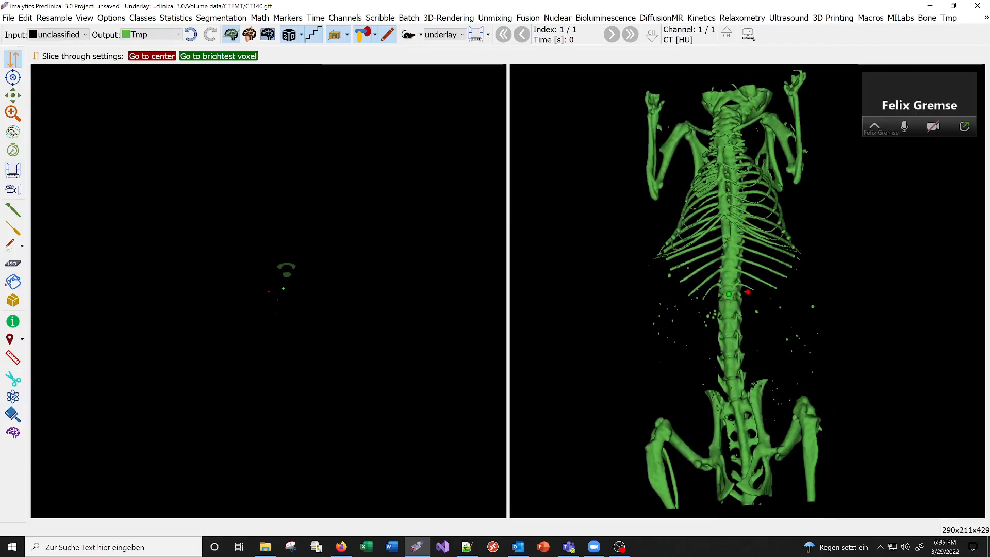
{"action": "right_click", "coordinate": [741, 220]}
{"action": "left_click", "coordinate": [755, 226]}
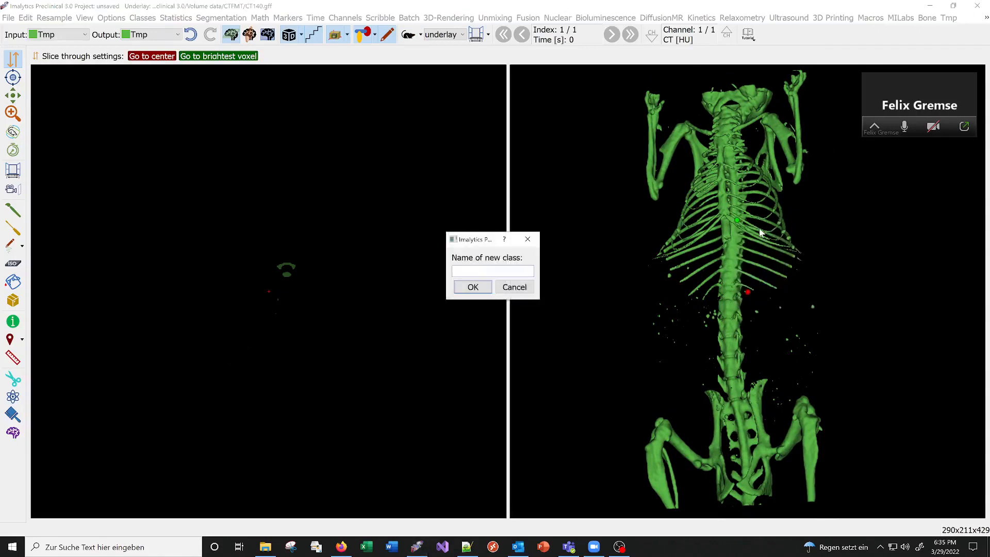
{"action": "type", "text": "Bone"}
{"action": "key", "text": "Return"}
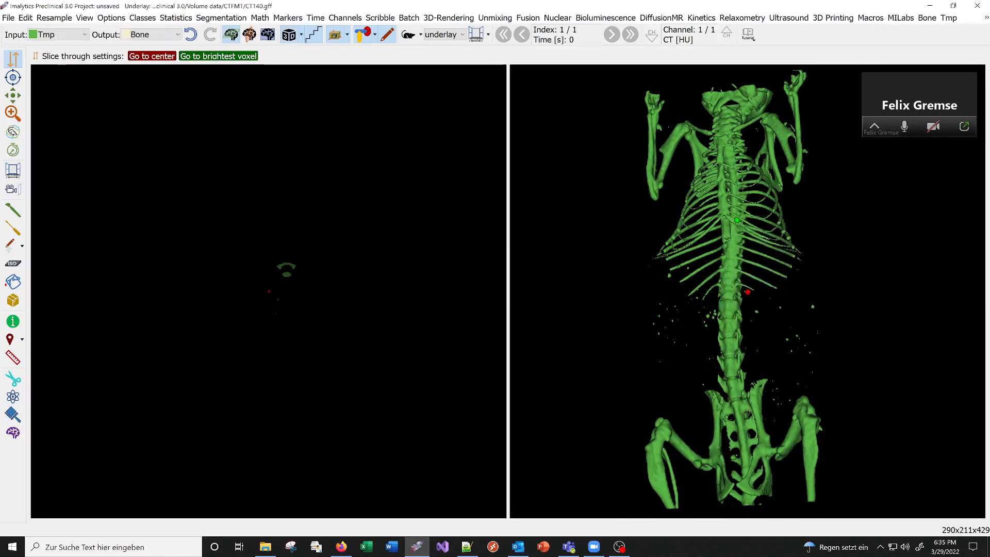
{"action": "left_click", "coordinate": [11, 283]}
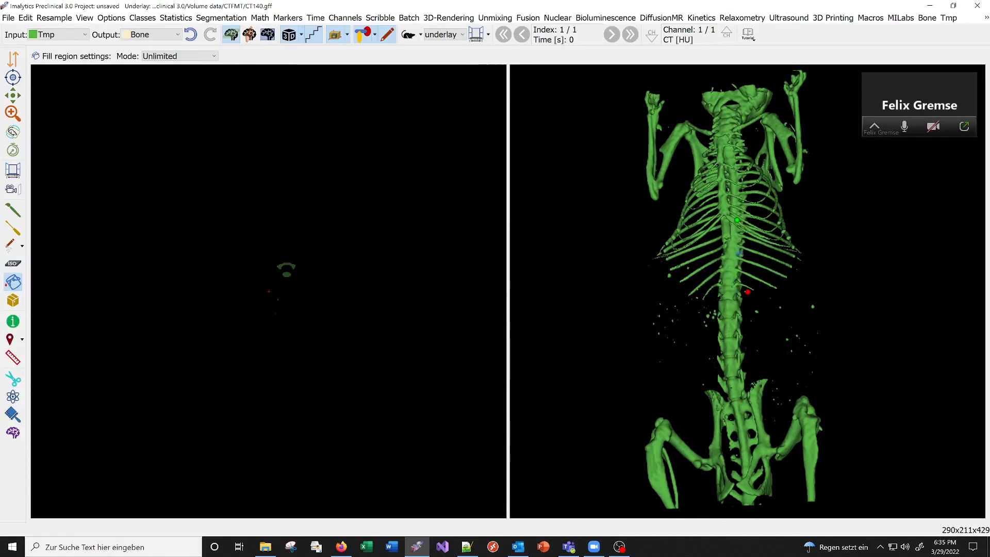
{"action": "left_click", "coordinate": [736, 256]}
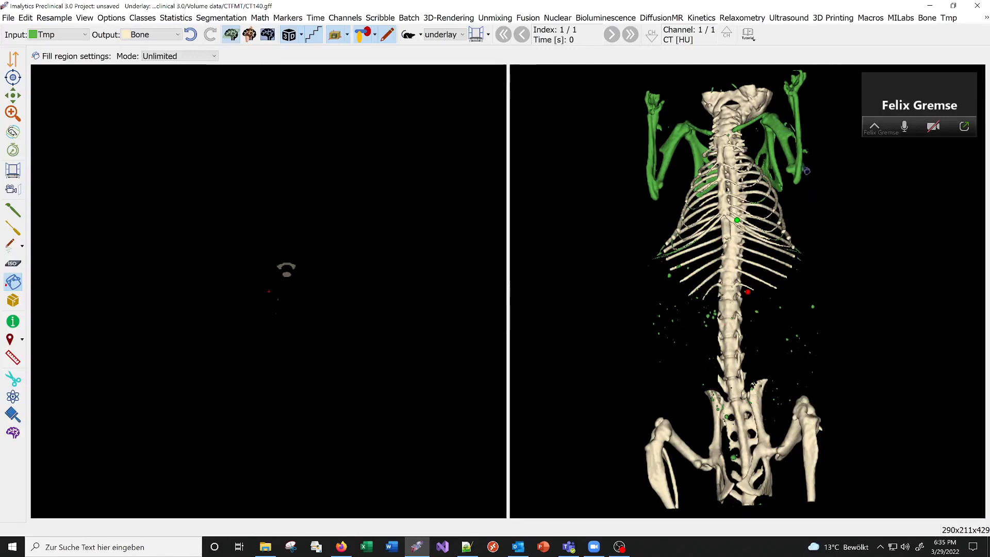
Add a class named Arm and region-fill both separate forelimbs from Tmp into it.
{"action": "scroll", "coordinate": [803, 166], "scroll_direction": "up", "scroll_amount": 1}
{"action": "middle_click_drag", "start_coordinate": [803, 166], "coordinate": [770, 266]}
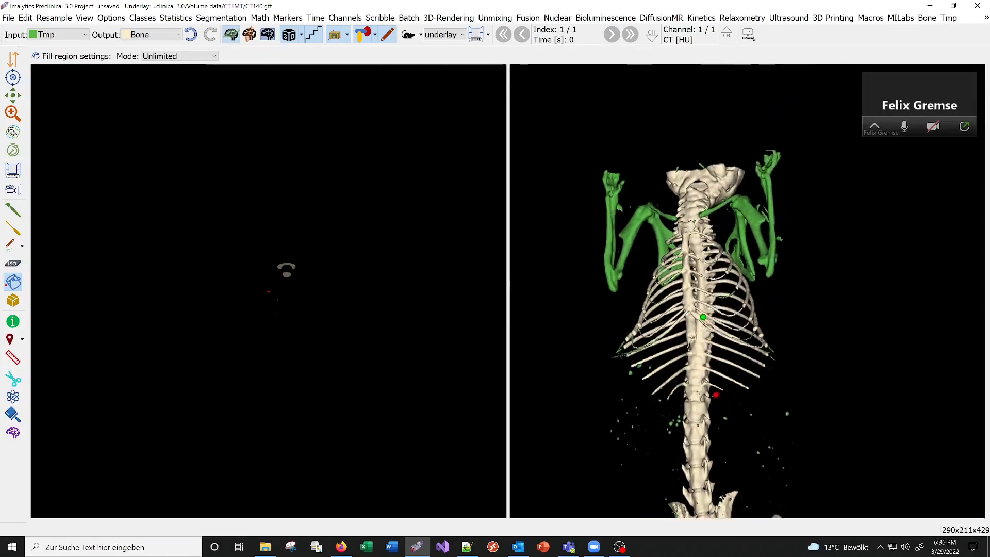
{"action": "right_click_drag", "start_coordinate": [769, 267], "coordinate": [781, 284]}
{"action": "right_click", "coordinate": [753, 204]}
{"action": "left_click", "coordinate": [767, 212]}
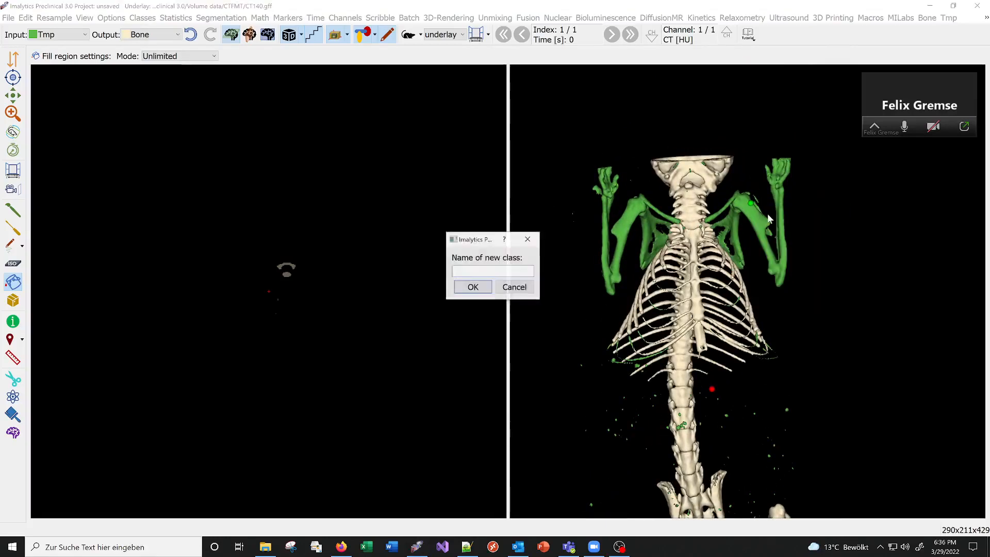
{"action": "key", "text": "Return"}
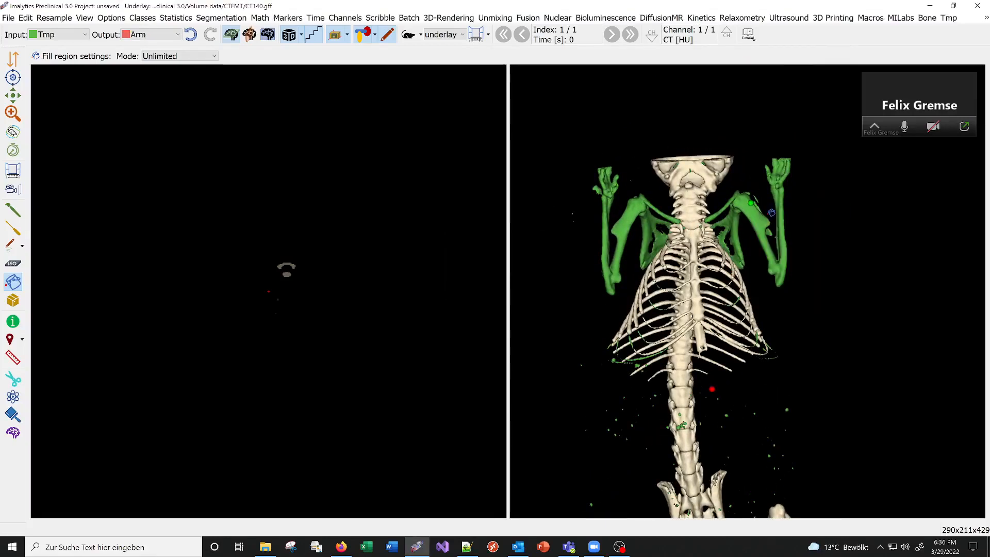
{"action": "left_click", "coordinate": [762, 212]}
{"action": "left_click", "coordinate": [658, 211]}
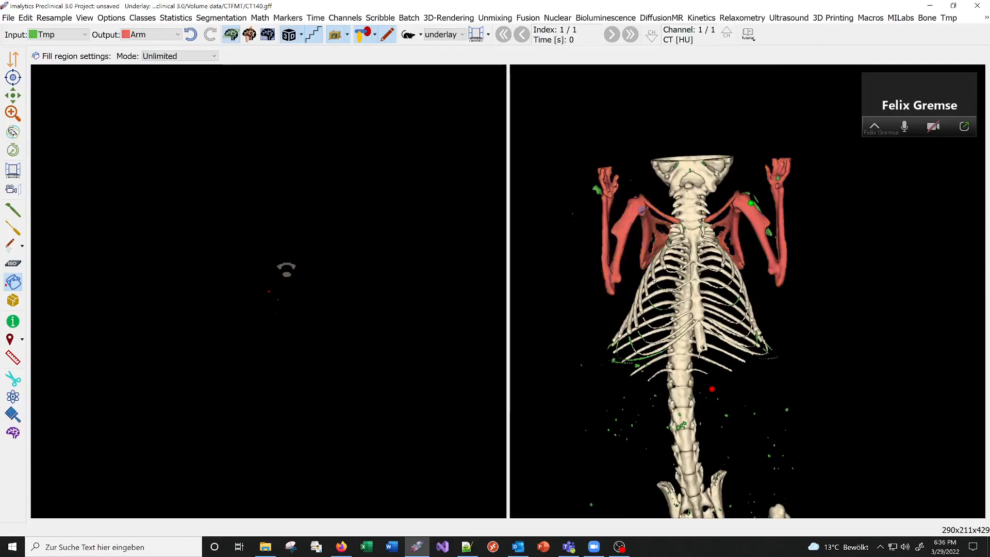
Add a class named Leg with the Draw segmentation tool active, ready for marking the hind legs.
{"action": "right_click_drag", "start_coordinate": [863, 287], "coordinate": [804, 246]}
{"action": "scroll", "coordinate": [804, 246], "scroll_direction": "down", "scroll_amount": 4}
{"action": "scroll", "coordinate": [794, 395], "scroll_direction": "down", "scroll_amount": 2}
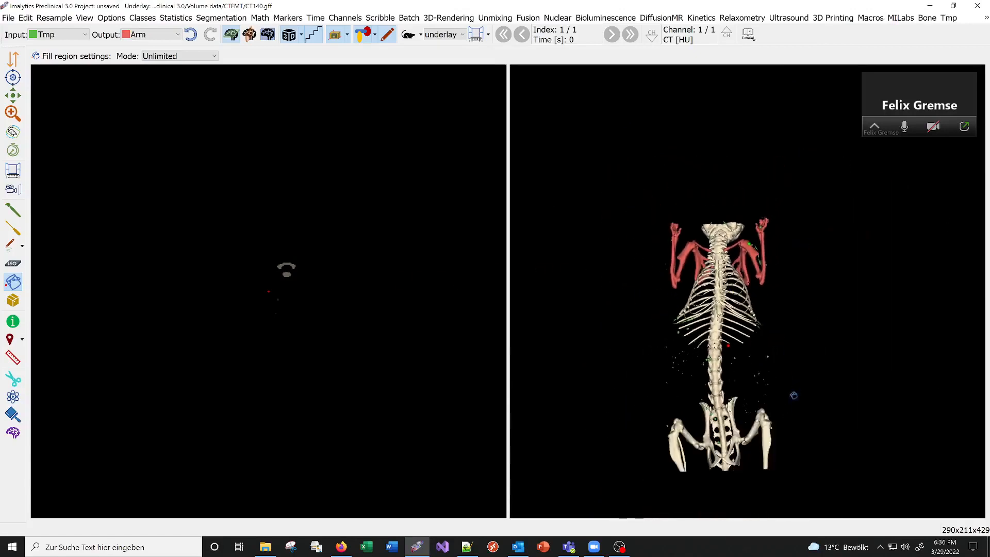
{"action": "middle_click_drag", "start_coordinate": [738, 376], "coordinate": [763, 331]}
{"action": "scroll", "coordinate": [773, 354], "scroll_direction": "up", "scroll_amount": 3}
{"action": "middle_click_drag", "start_coordinate": [754, 377], "coordinate": [747, 328]}
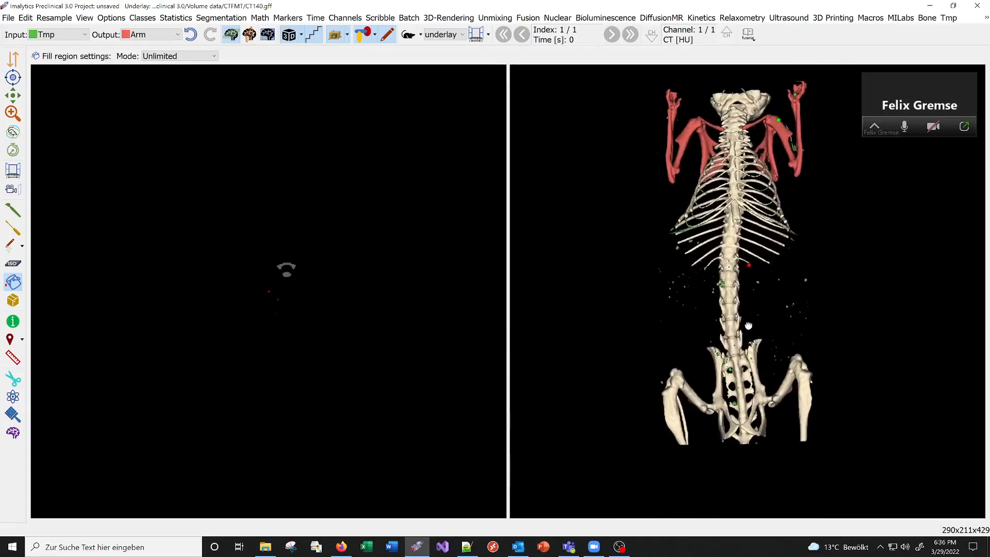
{"action": "scroll", "coordinate": [747, 329], "scroll_direction": "up", "scroll_amount": 3}
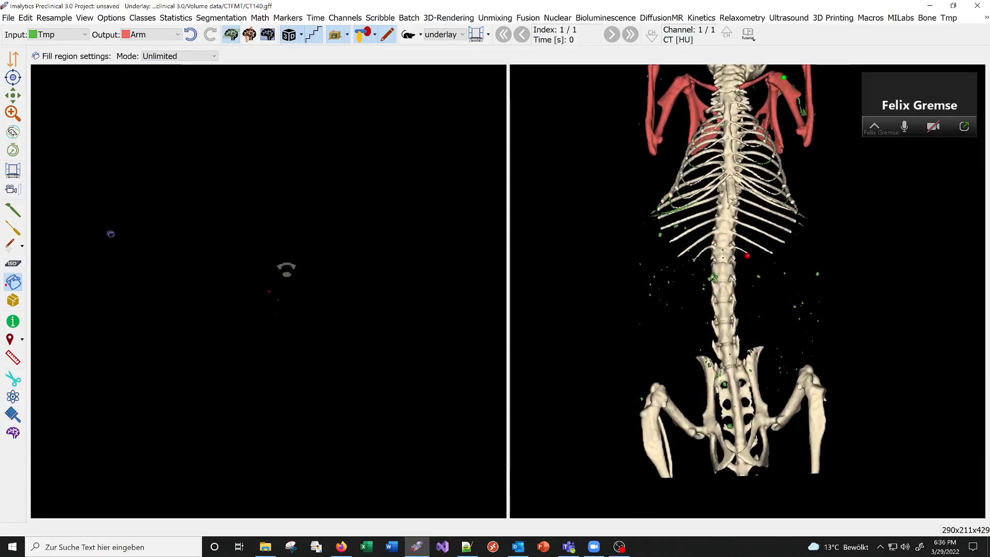
{"action": "left_click", "coordinate": [19, 209]}
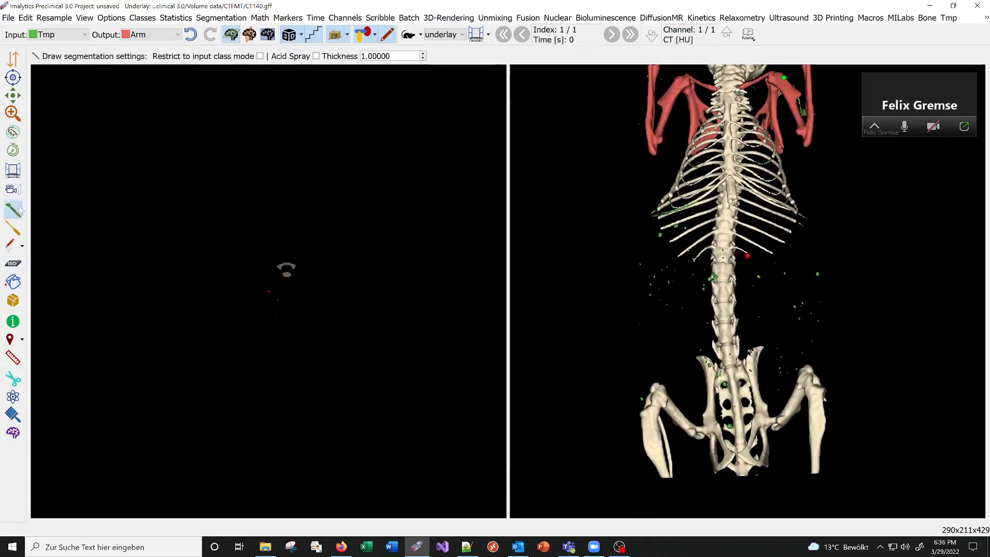
{"action": "right_click", "coordinate": [684, 347]}
{"action": "left_click", "coordinate": [714, 357]}
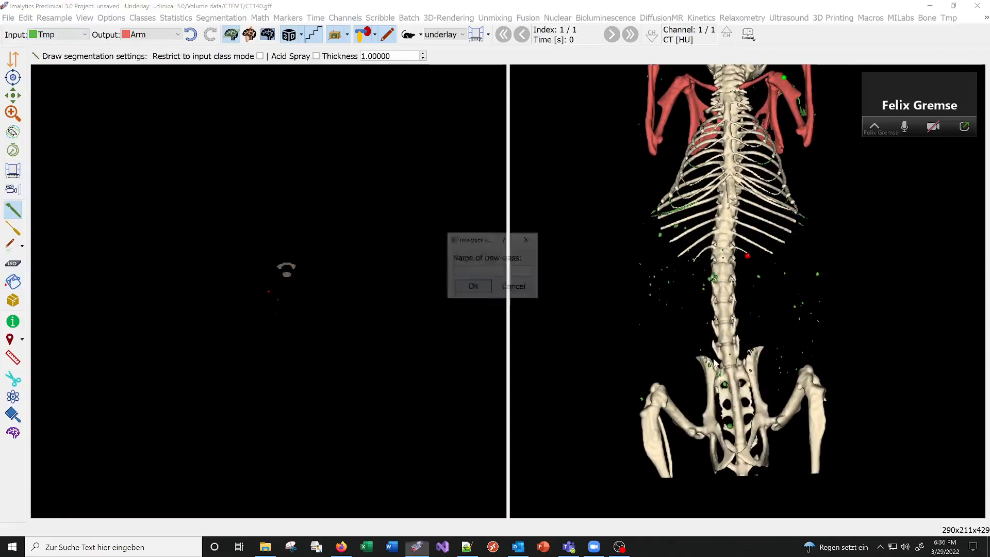
{"action": "type", "text": "Leg"}
{"action": "key", "text": "Return"}
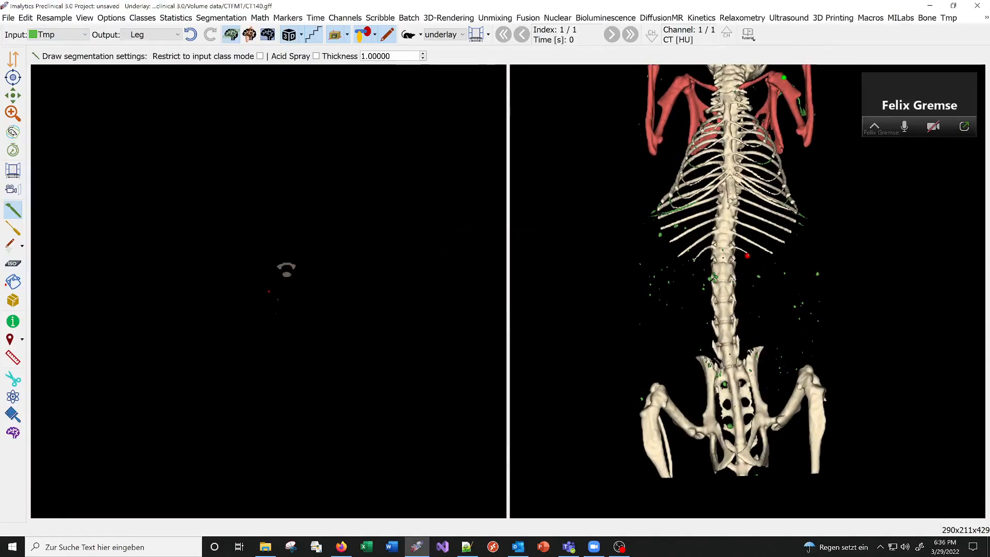
Restrict drawing to the input class Bone and outline the right-hand hind leg in the 3D view to assign it to Leg.
{"action": "left_click", "coordinate": [39, 33]}
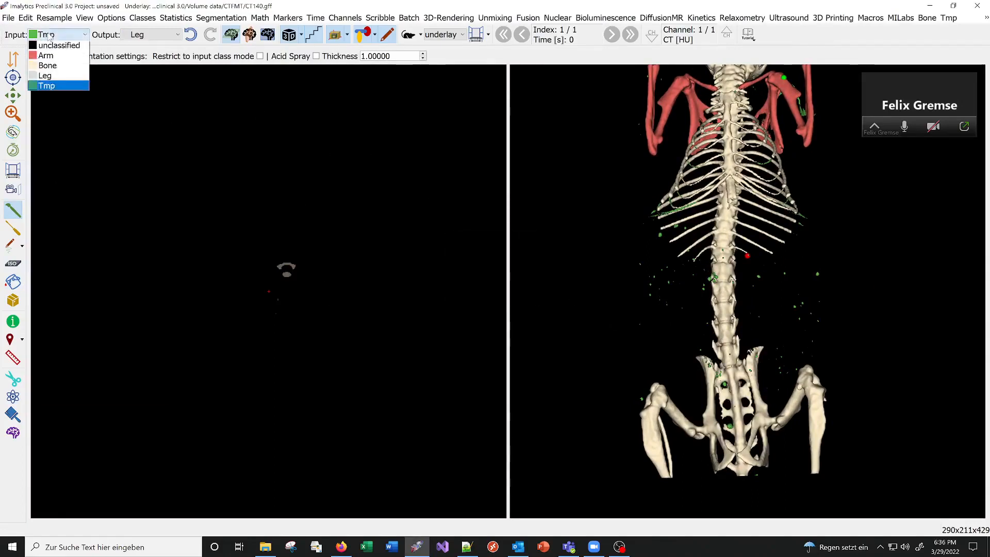
{"action": "left_click", "coordinate": [47, 65]}
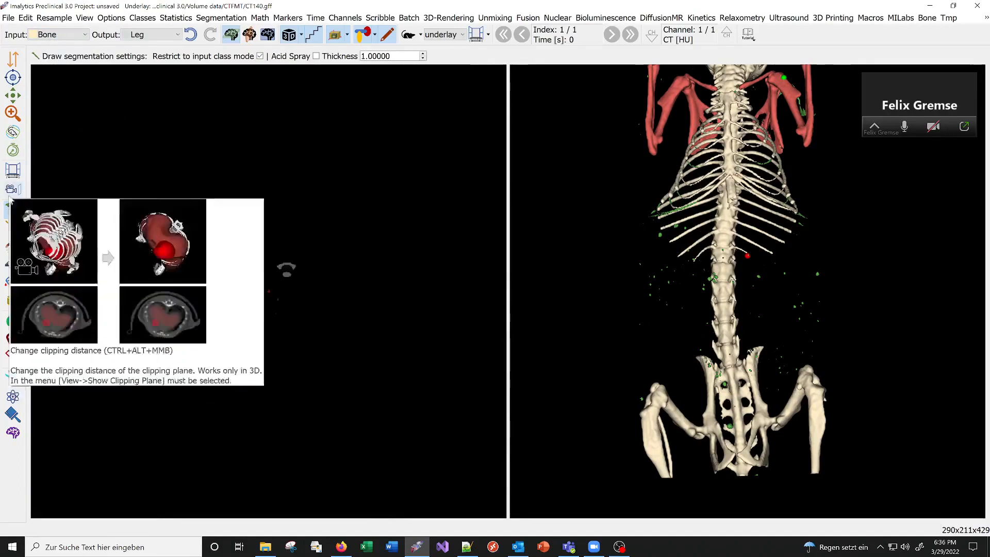
{"action": "left_click", "coordinate": [11, 282]}
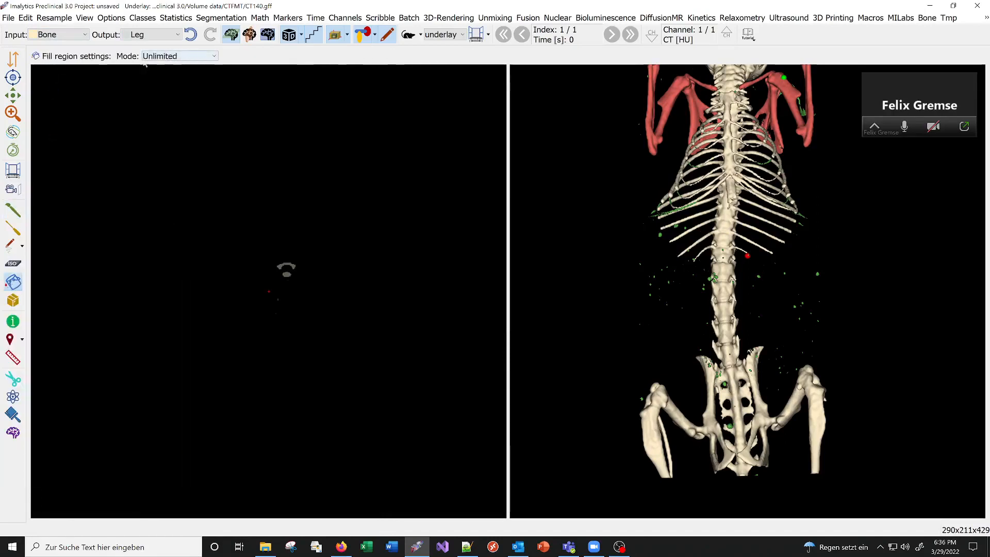
{"action": "left_click", "coordinate": [13, 209]}
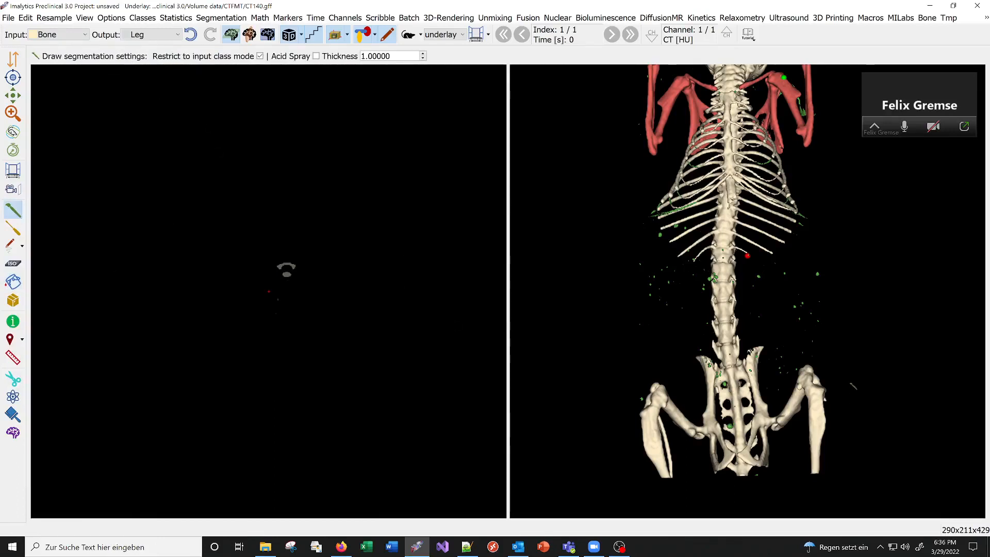
{"action": "mouse_move", "coordinate": [851, 379]}
{"action": "left_mouse_down"}
{"action": "mouse_move", "coordinate": [820, 358]}
{"action": "mouse_move", "coordinate": [783, 382]}
{"action": "mouse_move", "coordinate": [772, 415]}
{"action": "mouse_move", "coordinate": [776, 449]}
{"action": "mouse_move", "coordinate": [804, 485]}
{"action": "mouse_move", "coordinate": [860, 483]}
{"action": "left_mouse_up"}
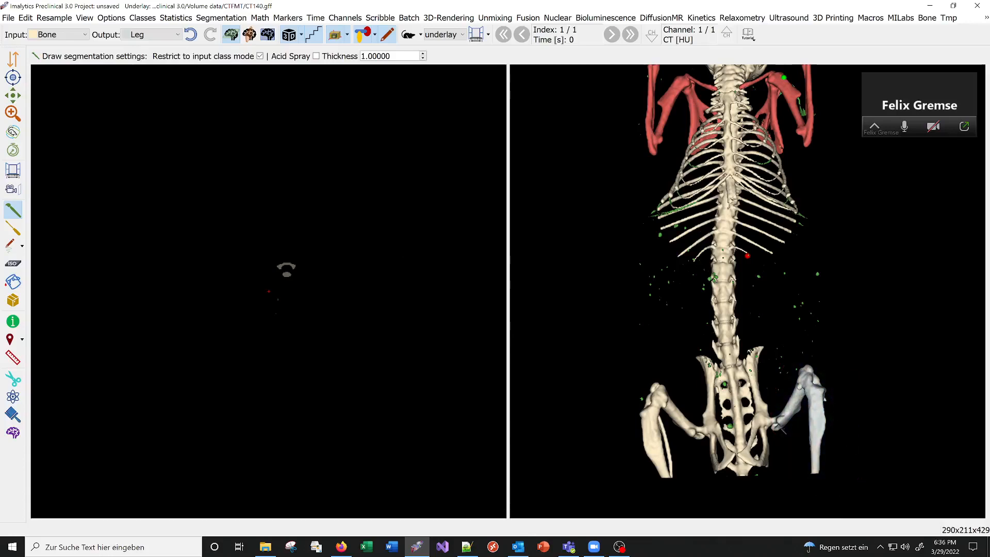
Outline the remaining hind leg to assign it from Bone to Leg, and add a class named Ribs.
{"action": "mouse_move", "coordinate": [627, 392]}
{"action": "left_mouse_down"}
{"action": "mouse_move", "coordinate": [639, 369]}
{"action": "mouse_move", "coordinate": [680, 384]}
{"action": "mouse_move", "coordinate": [698, 426]}
{"action": "mouse_move", "coordinate": [678, 491]}
{"action": "mouse_move", "coordinate": [625, 459]}
{"action": "mouse_move", "coordinate": [627, 392]}
{"action": "left_mouse_up"}
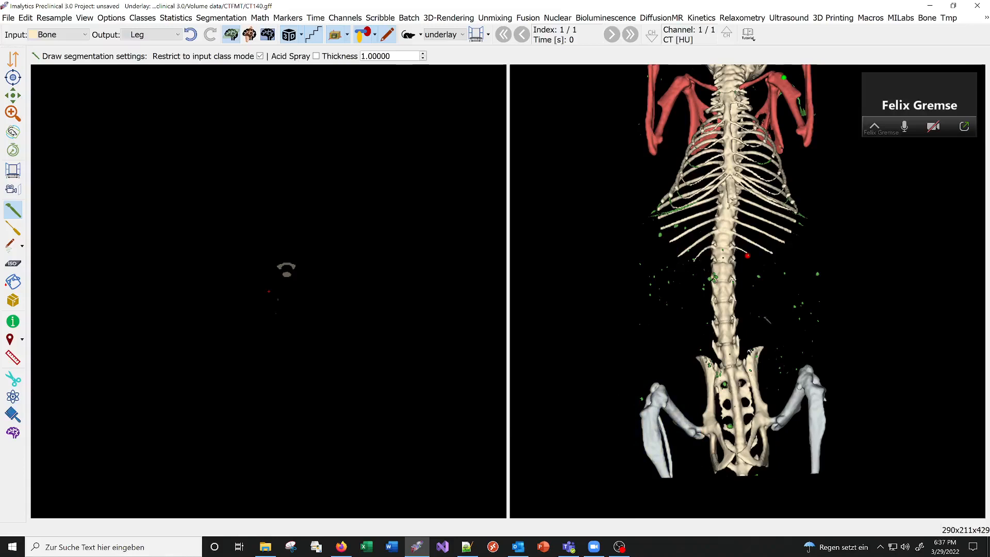
{"action": "right_click", "coordinate": [761, 282]}
{"action": "left_click", "coordinate": [784, 293]}
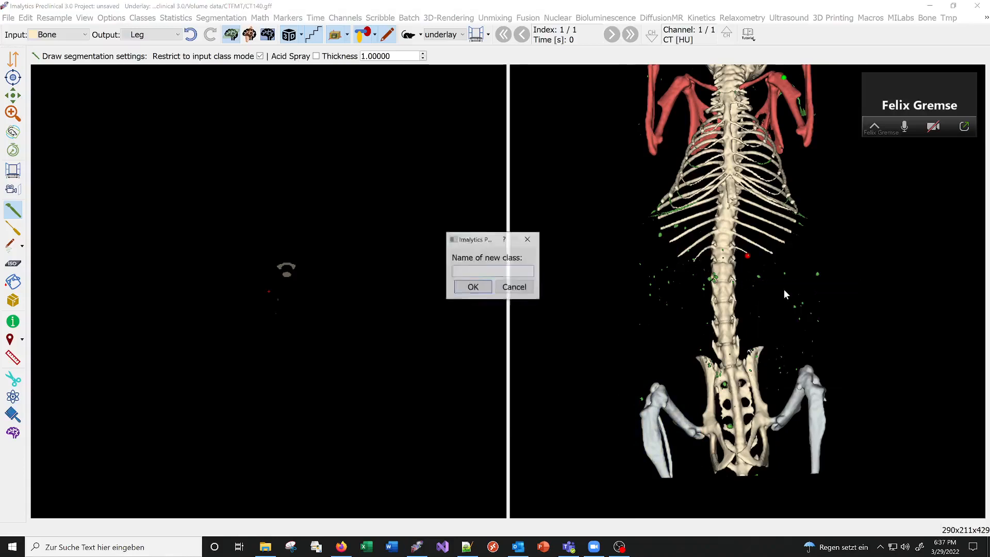
{"action": "type", "text": "Ribs"}
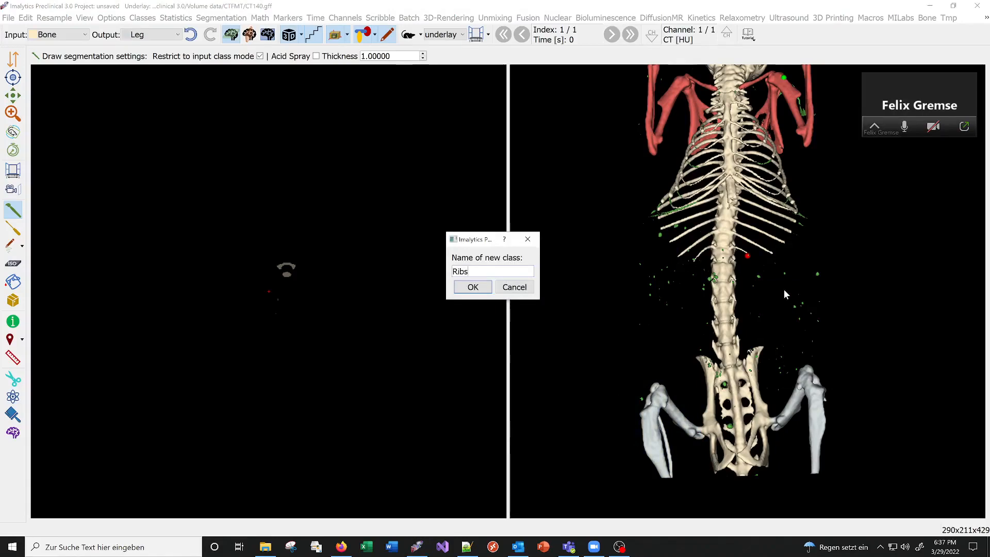
{"action": "key", "text": "Return"}
Outline the two lowest ribs on one side of the spine in the 3D view to assign them from Bone to Ribs.
{"action": "middle_click_drag", "start_coordinate": [764, 262], "coordinate": [739, 332]}
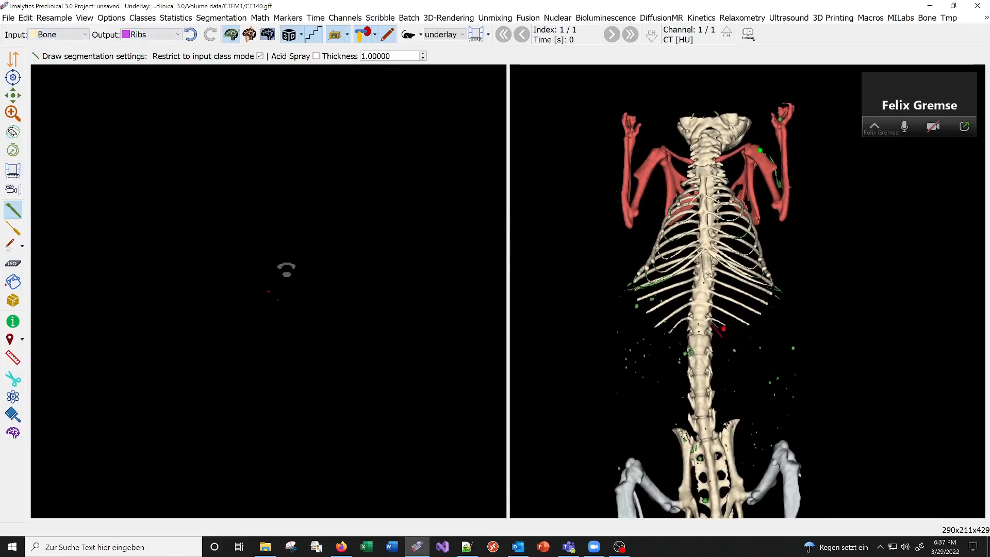
{"action": "mouse_move", "coordinate": [712, 323]}
{"action": "left_mouse_down"}
{"action": "mouse_move", "coordinate": [716, 315]}
{"action": "mouse_move", "coordinate": [737, 331]}
{"action": "mouse_move", "coordinate": [775, 334]}
{"action": "mouse_move", "coordinate": [762, 354]}
{"action": "mouse_move", "coordinate": [734, 340]}
{"action": "left_mouse_up"}
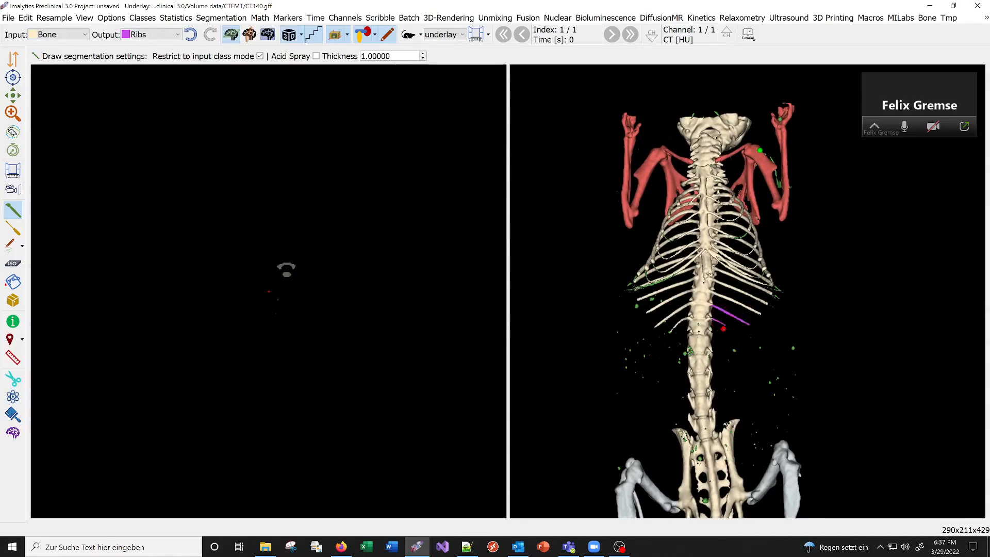
{"action": "middle_click_drag", "start_coordinate": [752, 280], "coordinate": [739, 300]}
{"action": "right_click_drag", "start_coordinate": [812, 317], "coordinate": [746, 315]}
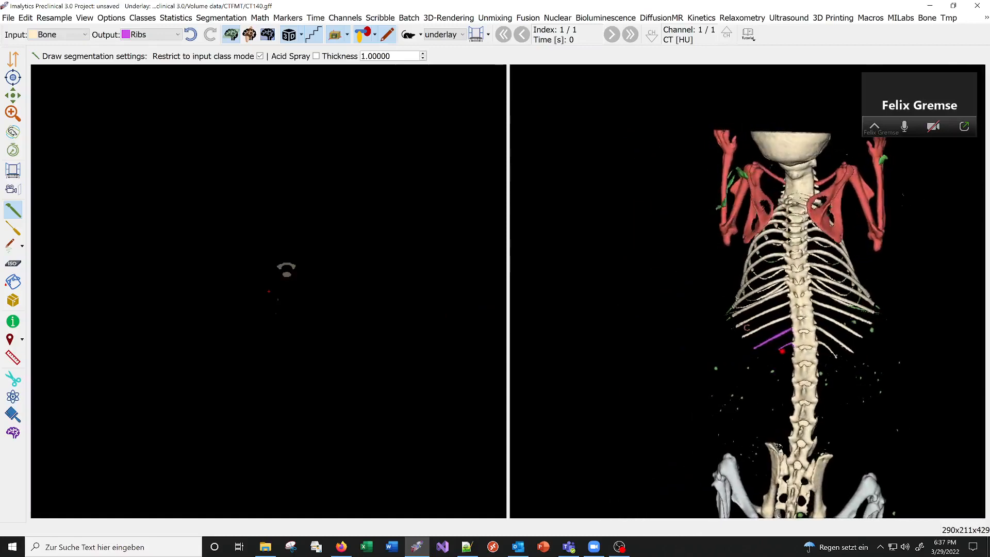
From the back view, outline the rib cage on both sides of the spine to assign the ribs from Bone to Ribs.
{"action": "left_click_drag", "start_coordinate": [786, 328], "coordinate": [787, 316]}
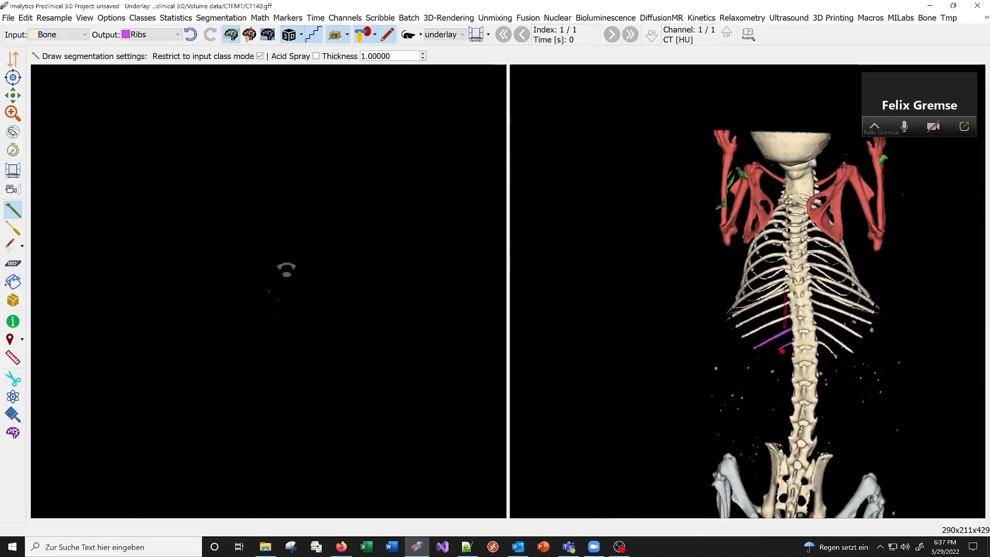
{"action": "left_click_drag", "start_coordinate": [784, 276], "coordinate": [780, 221]}
{"action": "left_click_drag", "start_coordinate": [707, 394], "coordinate": [721, 417]}
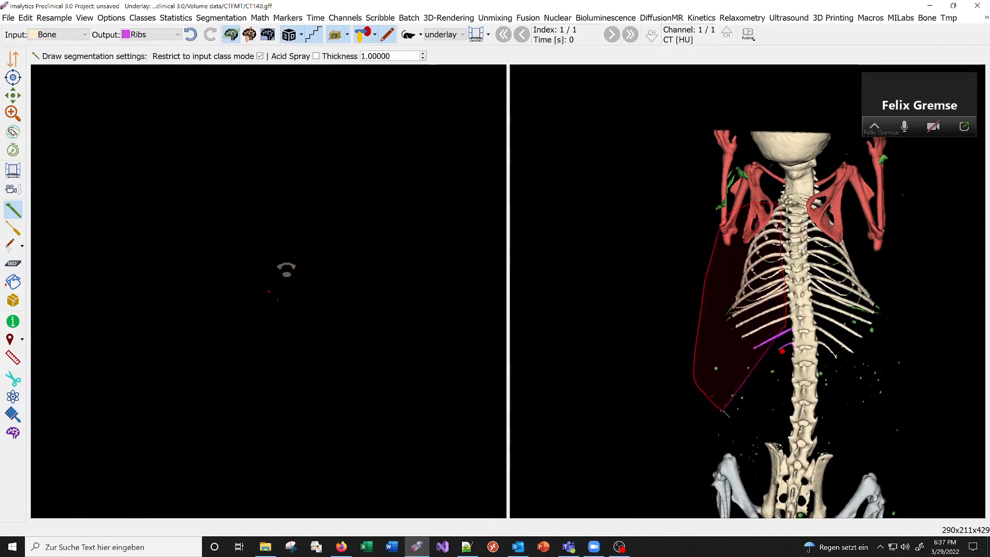
{"action": "middle_click_drag", "start_coordinate": [857, 364], "coordinate": [866, 367]}
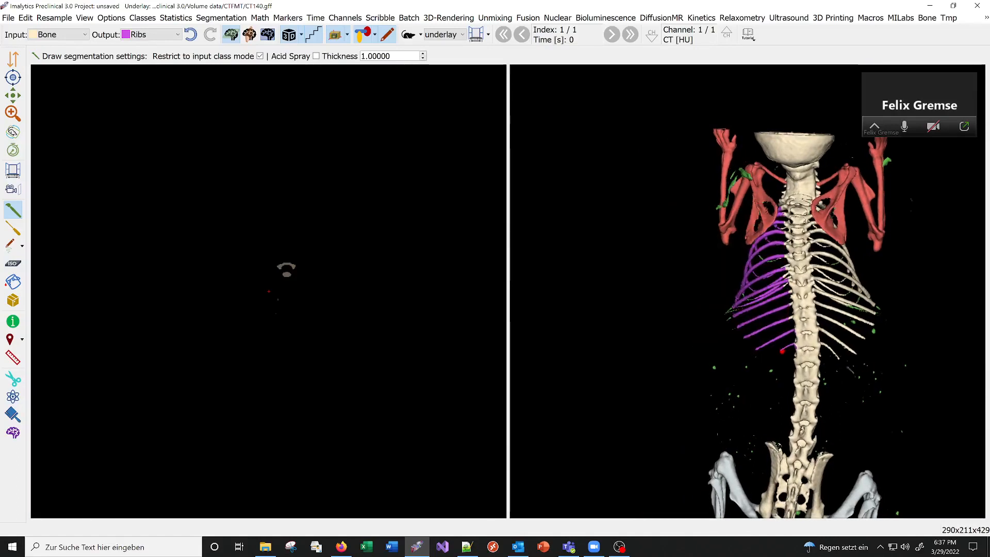
{"action": "mouse_move", "coordinate": [840, 371]}
{"action": "left_mouse_down"}
{"action": "mouse_move", "coordinate": [826, 349]}
{"action": "mouse_move", "coordinate": [810, 232]}
{"action": "mouse_move", "coordinate": [848, 215]}
{"action": "mouse_move", "coordinate": [898, 302]}
{"action": "mouse_move", "coordinate": [851, 374]}
{"action": "mouse_move", "coordinate": [839, 372]}
{"action": "left_mouse_up"}
{"action": "middle_click_drag", "start_coordinate": [916, 310], "coordinate": [851, 376]}
From the front view, outline the leftover Bone rib ends on both sides of the sternum to assign them to Ribs.
{"action": "scroll", "coordinate": [814, 310], "scroll_direction": "up", "scroll_amount": 4}
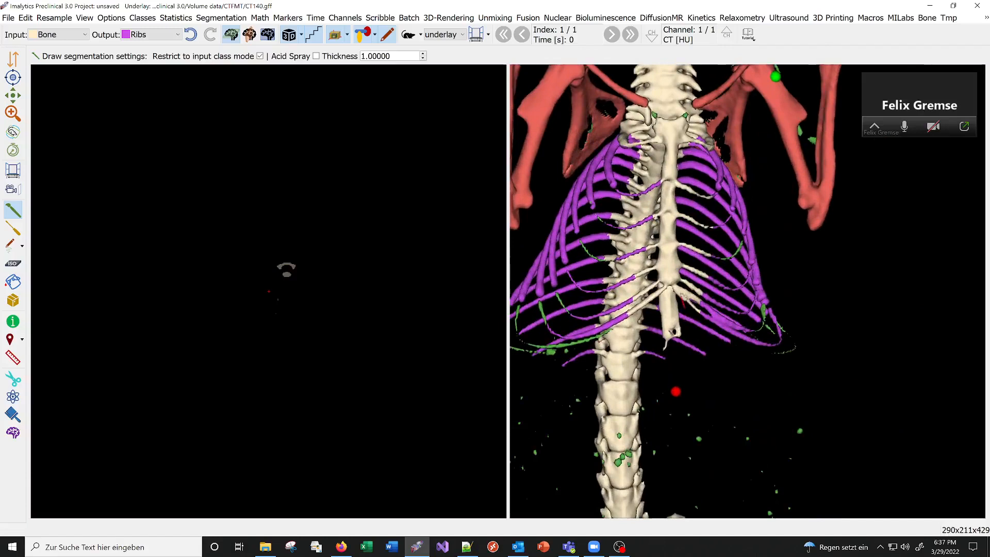
{"action": "left_click_drag", "start_coordinate": [683, 298], "coordinate": [689, 247]}
{"action": "mouse_move", "coordinate": [679, 204]}
{"action": "left_mouse_down"}
{"action": "mouse_move", "coordinate": [686, 155]}
{"action": "mouse_move", "coordinate": [714, 142]}
{"action": "mouse_move", "coordinate": [768, 241]}
{"action": "mouse_move", "coordinate": [802, 379]}
{"action": "mouse_move", "coordinate": [763, 405]}
{"action": "left_mouse_up"}
{"action": "middle_click_drag", "start_coordinate": [721, 330], "coordinate": [690, 324]}
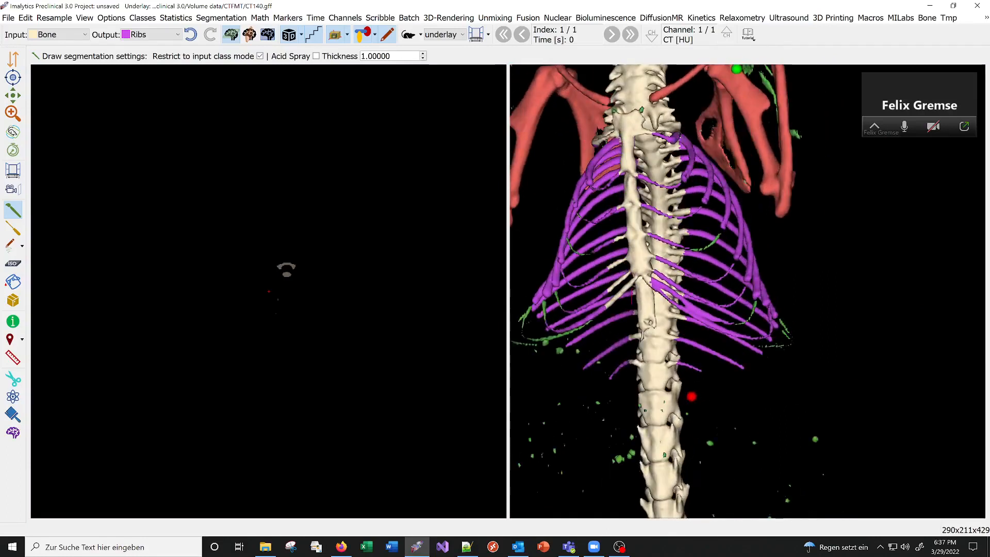
{"action": "mouse_move", "coordinate": [622, 230]}
{"action": "left_mouse_down"}
{"action": "mouse_move", "coordinate": [618, 212]}
{"action": "mouse_move", "coordinate": [536, 289]}
{"action": "mouse_move", "coordinate": [588, 415]}
{"action": "left_mouse_up"}
{"action": "scroll", "coordinate": [649, 322], "scroll_direction": "down", "scroll_amount": 6}
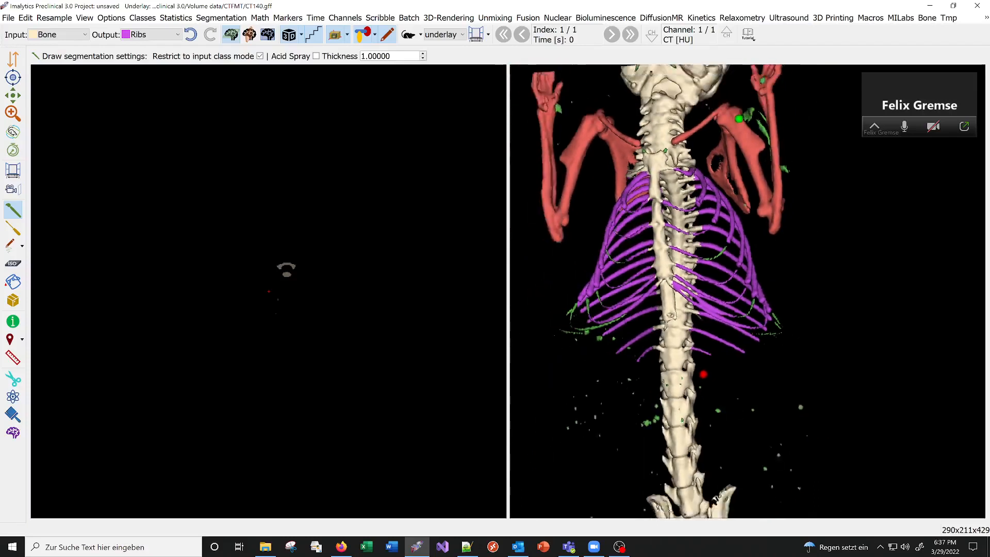
Add a class named Rib1 and assign a single mid-cage rib from Ribs to it with an unlimited region fill.
{"action": "middle_click_drag", "start_coordinate": [649, 330], "coordinate": [787, 458]}
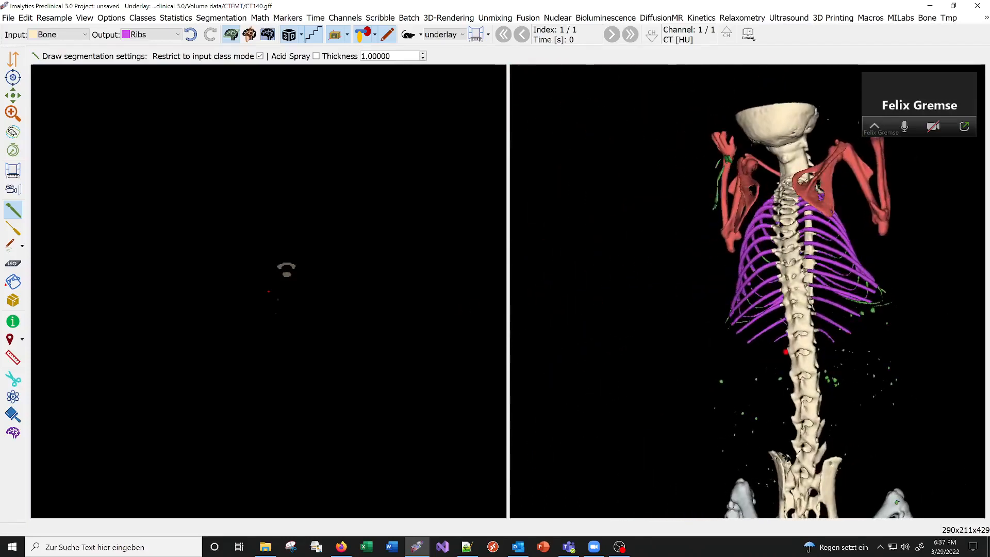
{"action": "right_click", "coordinate": [705, 298]}
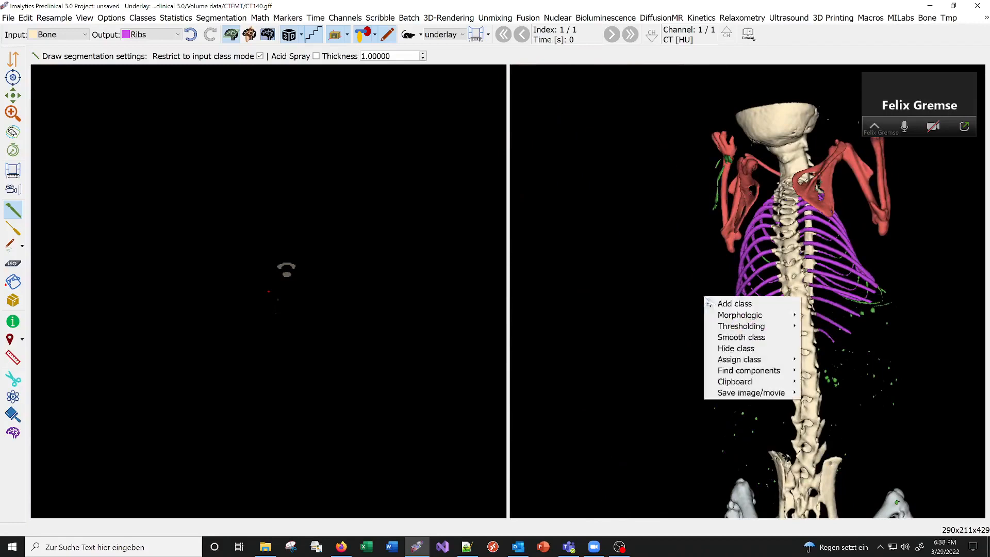
{"action": "left_click", "coordinate": [722, 303]}
{"action": "type", "text": "Rib"}
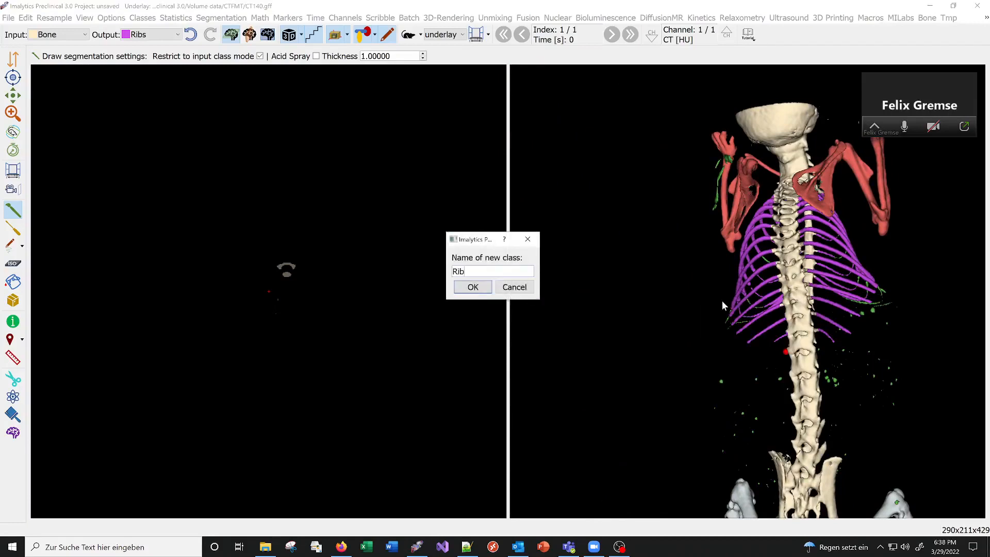
{"action": "type", "text": "1"}
{"action": "key", "text": "Return"}
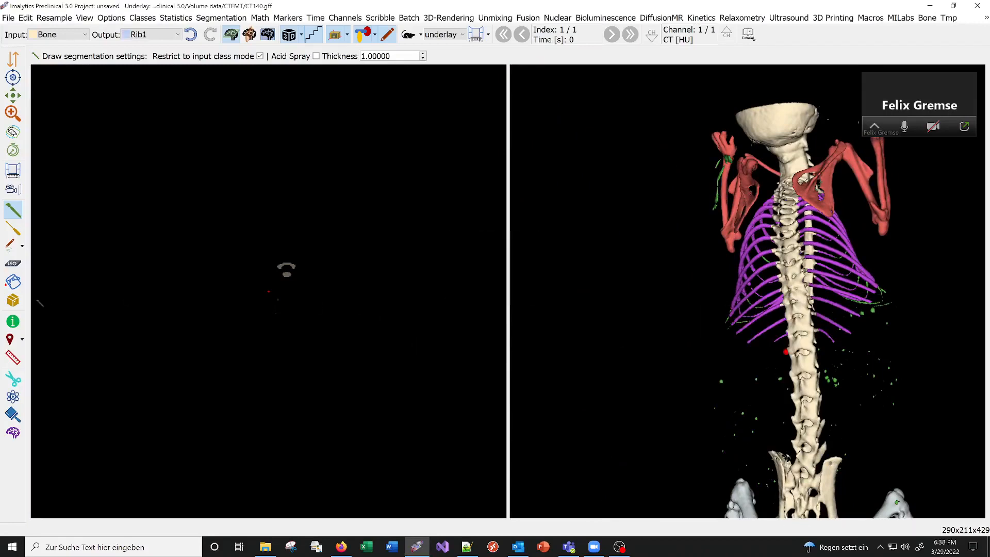
{"action": "left_click", "coordinate": [14, 282]}
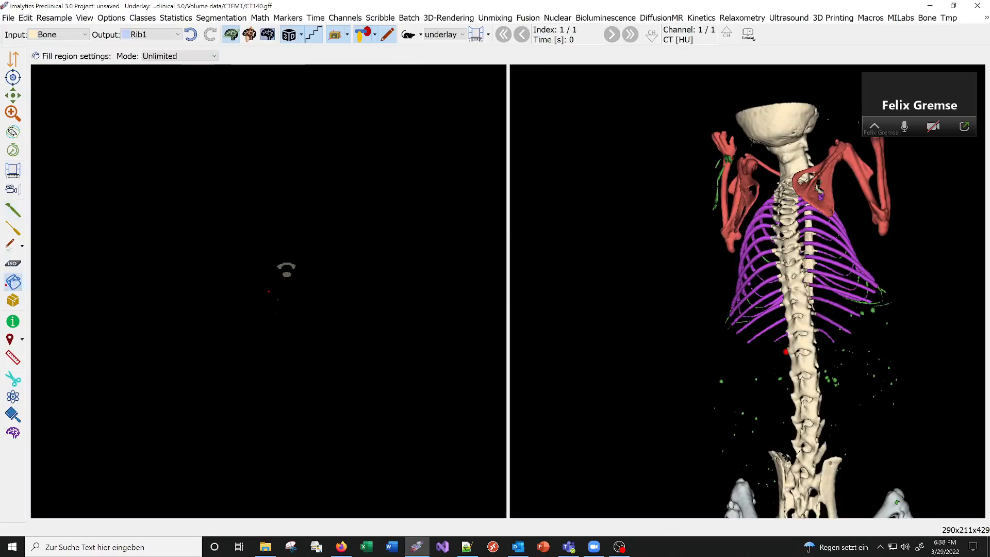
{"action": "left_click", "coordinate": [771, 251]}
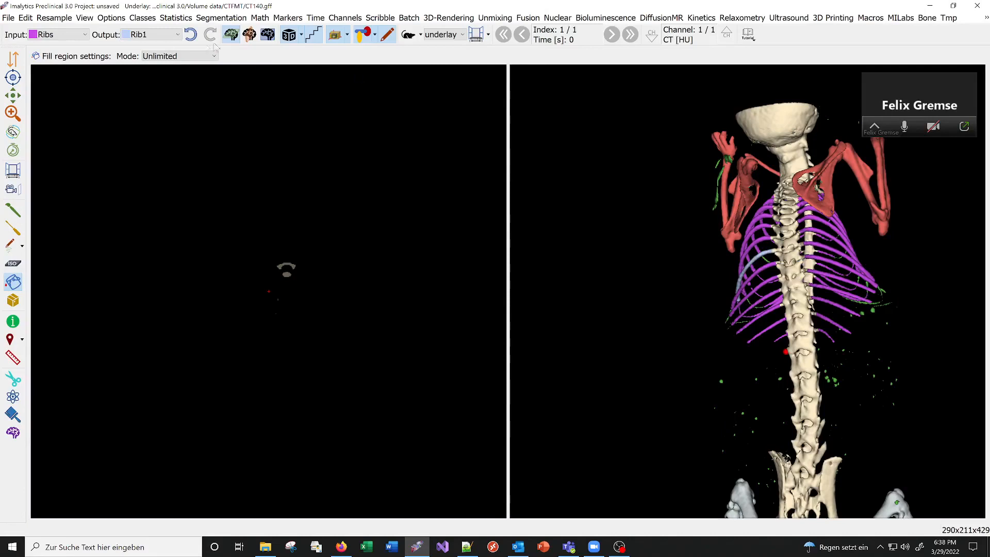
Set the output class back to Ribs and region-fill the thin Tmp fragment along the lower edge of the rib cage into it.
{"action": "left_click", "coordinate": [131, 36]}
{"action": "left_click", "coordinate": [137, 96]}
{"action": "middle_click_drag", "start_coordinate": [854, 284], "coordinate": [653, 307]}
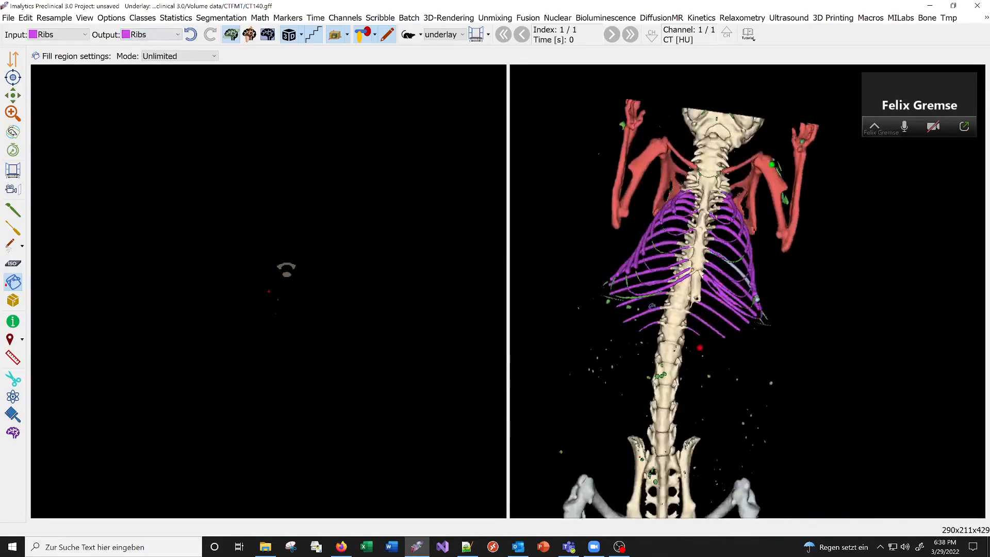
{"action": "scroll", "coordinate": [650, 305], "scroll_direction": "up", "scroll_amount": 3}
{"action": "middle_click_drag", "start_coordinate": [646, 350], "coordinate": [717, 374]}
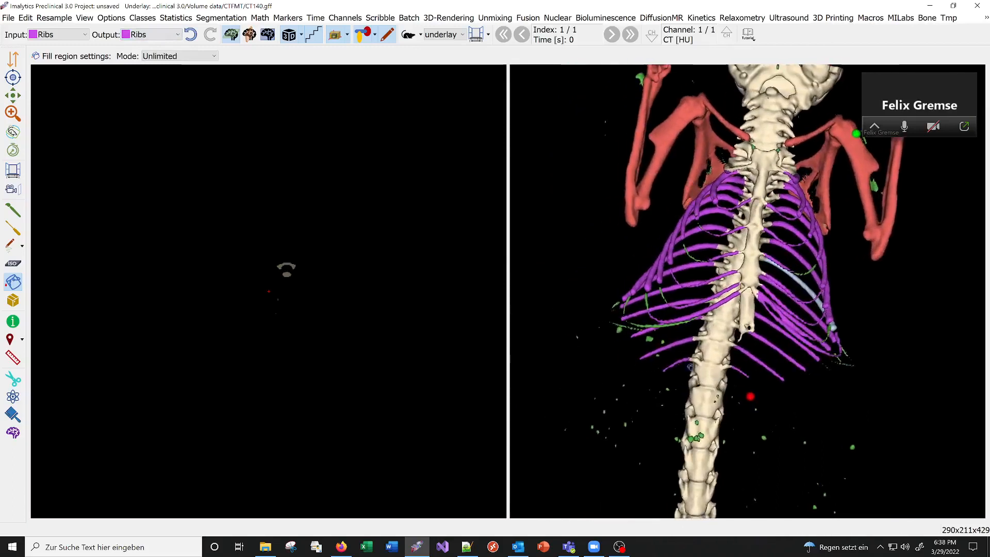
{"action": "left_click", "coordinate": [666, 325]}
{"action": "left_click", "coordinate": [650, 302]}
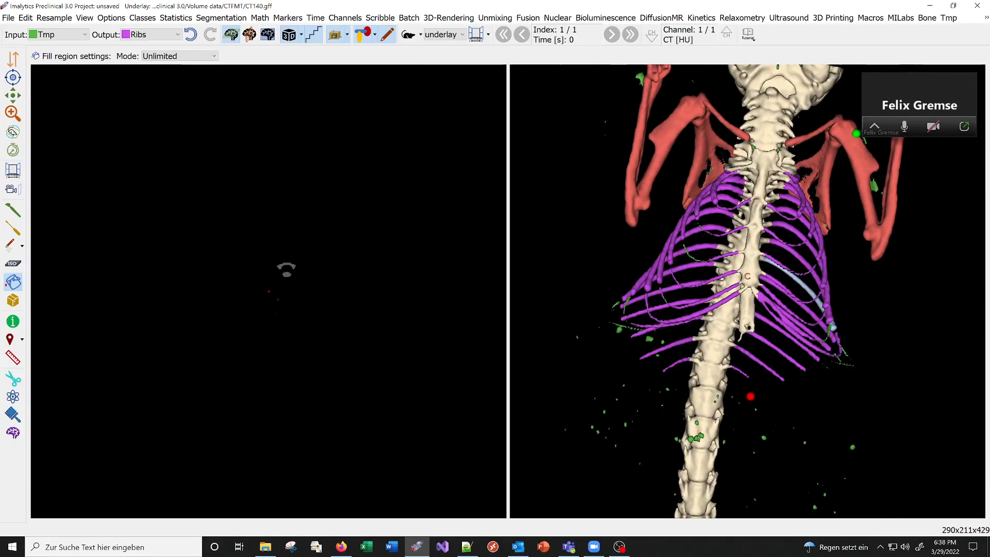
Set the region fill mode to Distance bounded.
{"action": "middle_click_drag", "start_coordinate": [747, 279], "coordinate": [597, 281]}
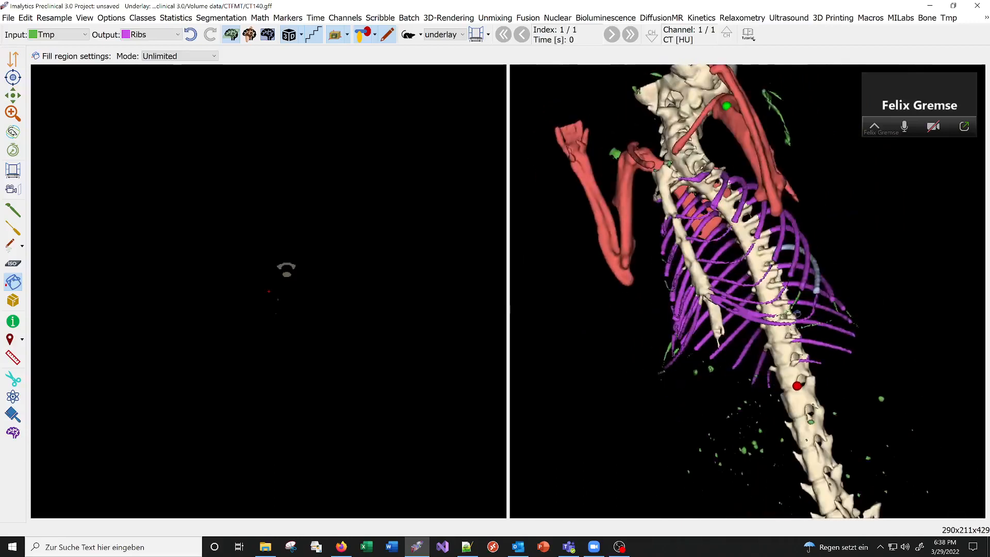
{"action": "left_click", "coordinate": [161, 57]}
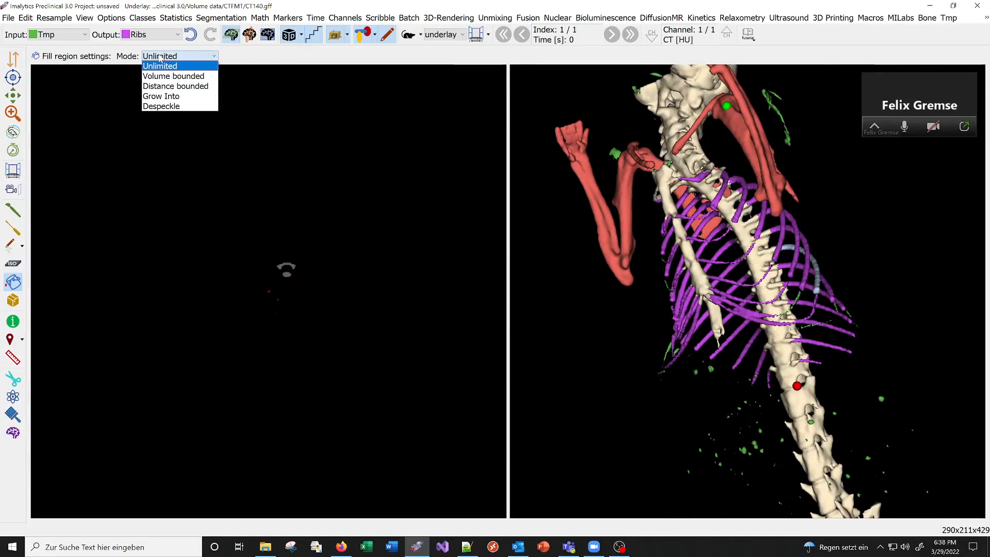
{"action": "left_click", "coordinate": [309, 60]}
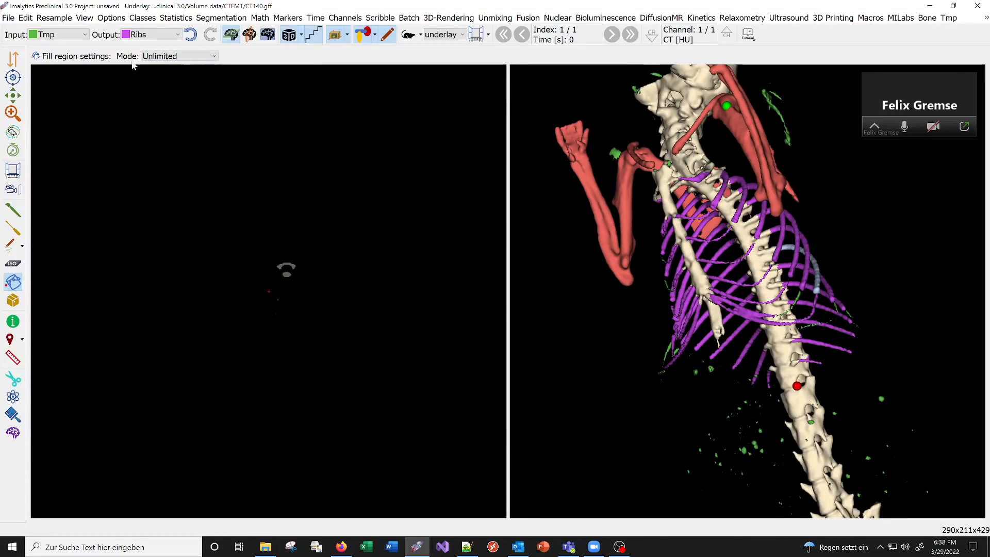
{"action": "left_click", "coordinate": [162, 58]}
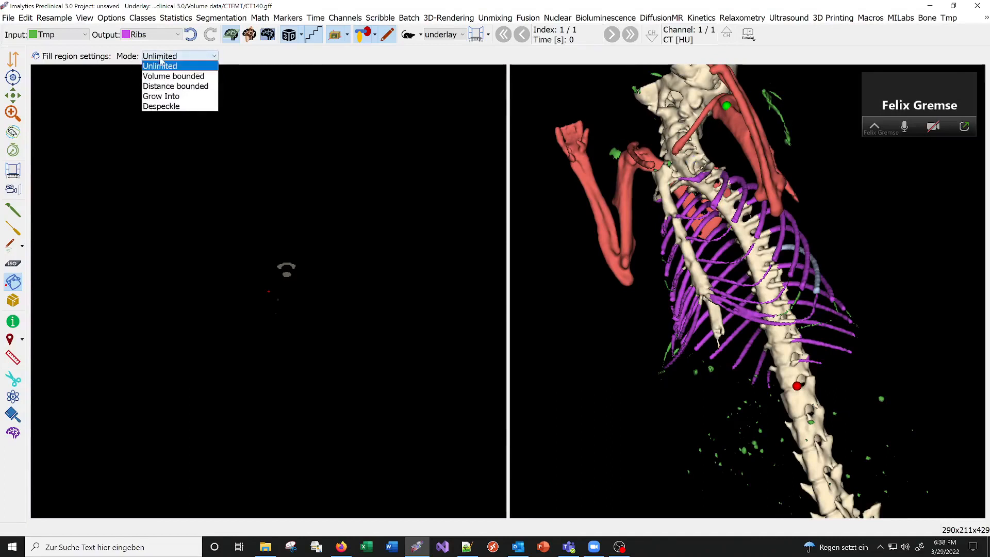
{"action": "left_click", "coordinate": [171, 87]}
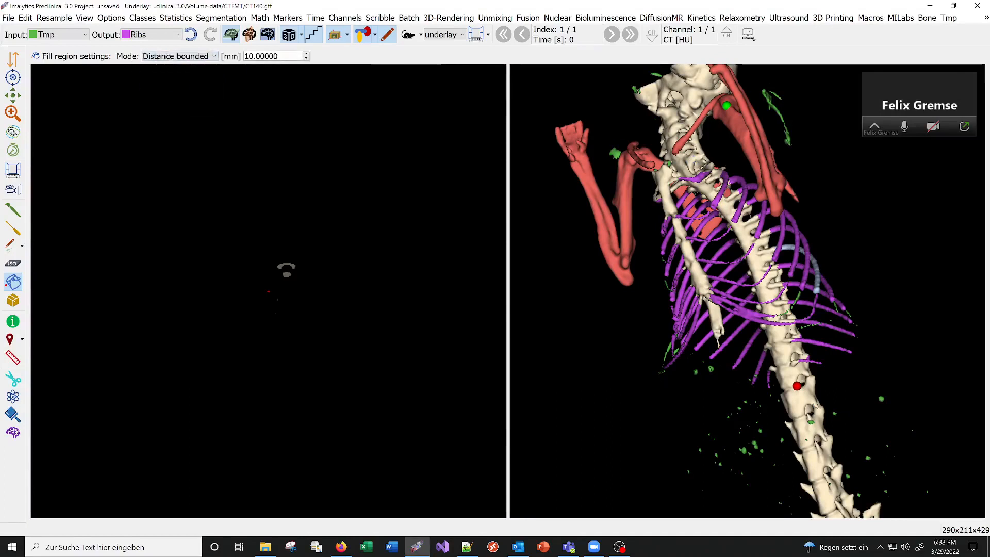
Add a class named Spine with the skeleton seen from the back.
{"action": "left_click_drag", "start_coordinate": [865, 263], "coordinate": [799, 410]}
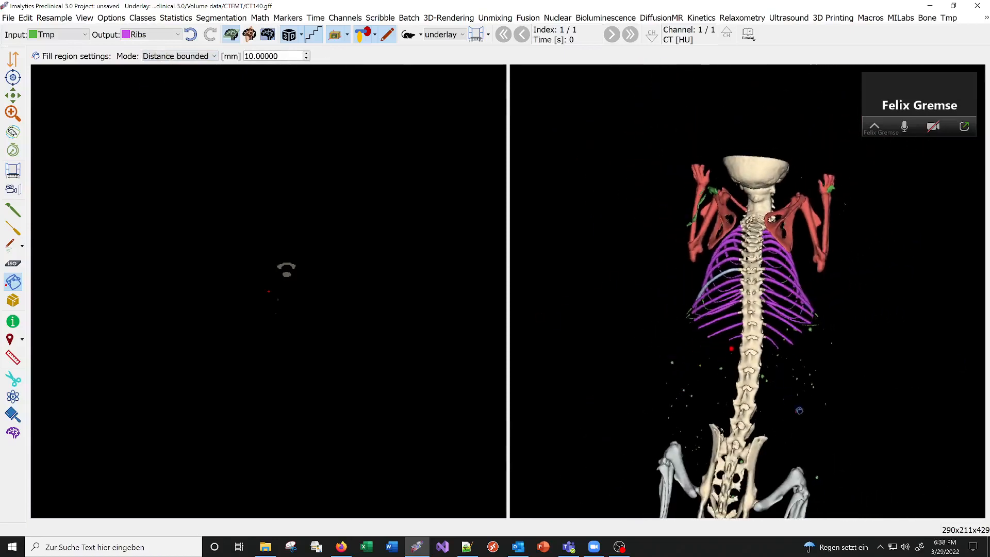
{"action": "right_click", "coordinate": [805, 377]}
{"action": "left_click", "coordinate": [845, 374]}
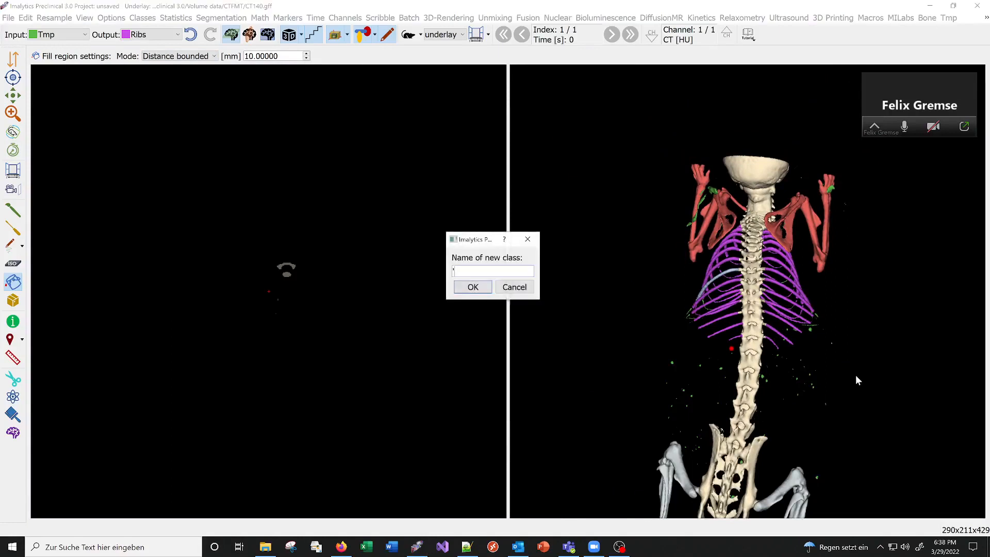
{"action": "type", "text": "Spine"}
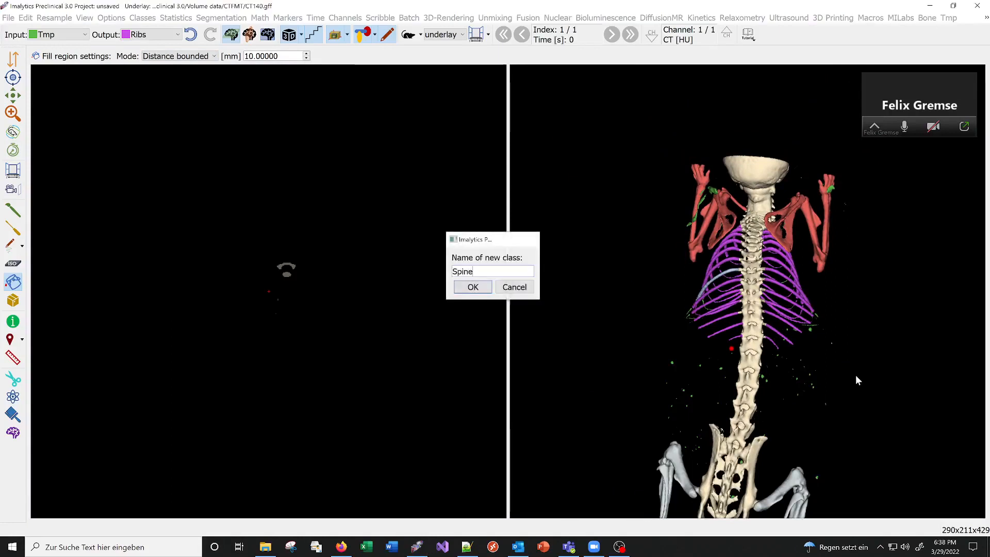
{"action": "key", "text": "Return"}
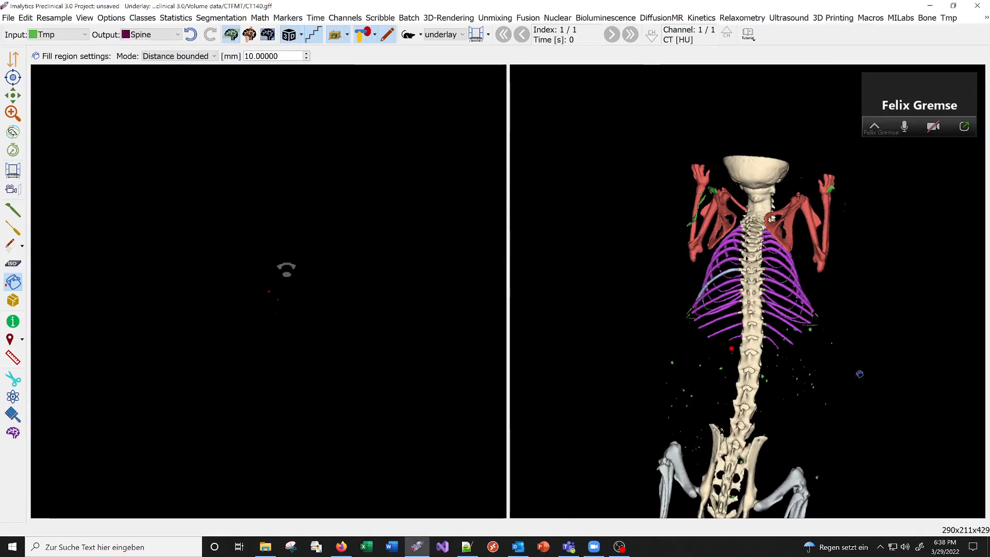
Fill the spine from Bone into Spine in 10 mm distance-bounded sections between neck and pelvis, undoing the fill that reaches into the pelvis.
{"action": "left_click", "coordinate": [751, 342]}
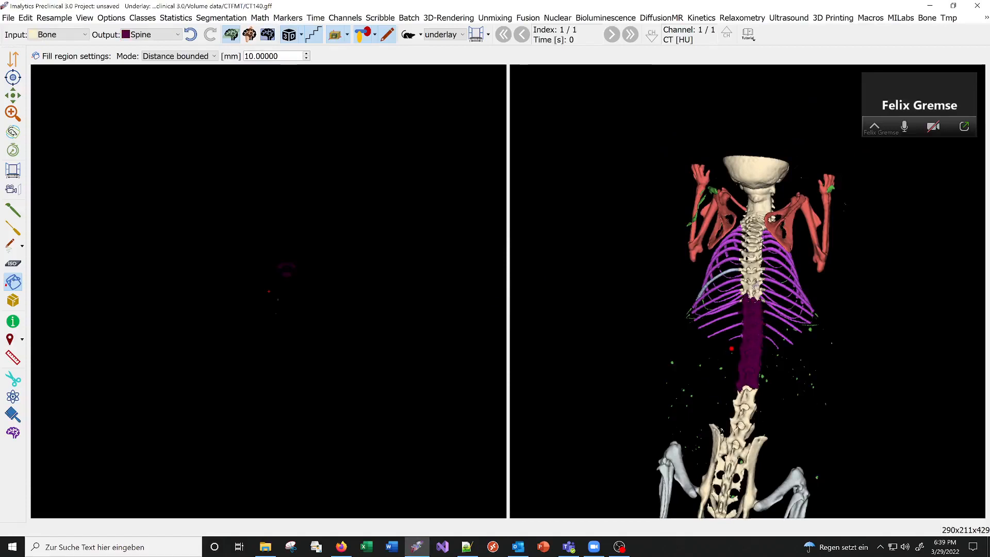
{"action": "left_click", "coordinate": [754, 286]}
{"action": "left_click", "coordinate": [755, 245]}
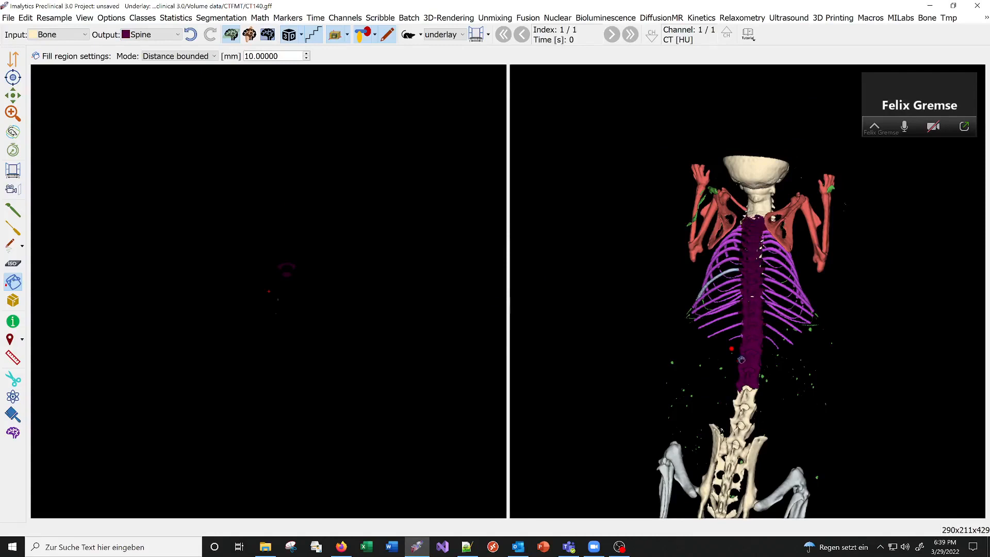
{"action": "left_click", "coordinate": [752, 392]}
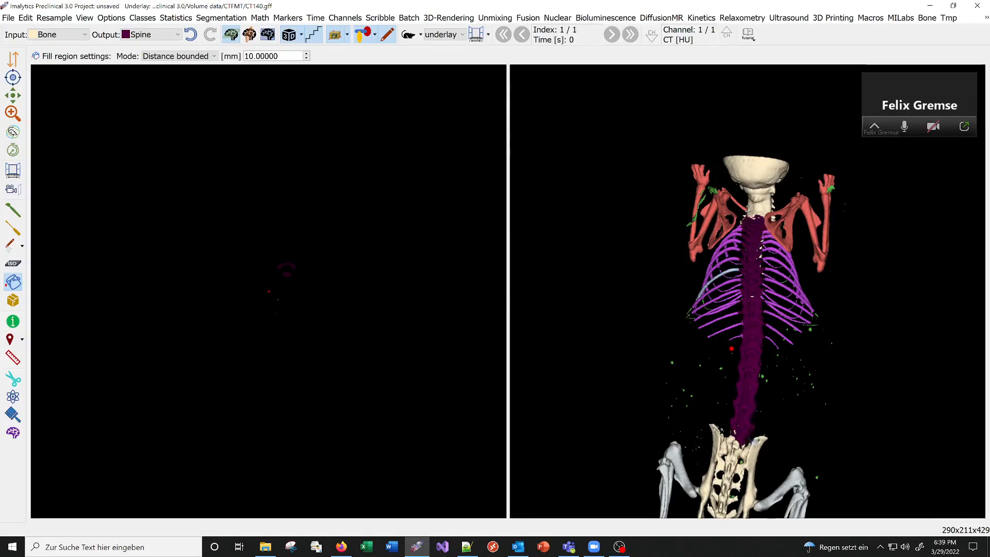
{"action": "left_click", "coordinate": [731, 445]}
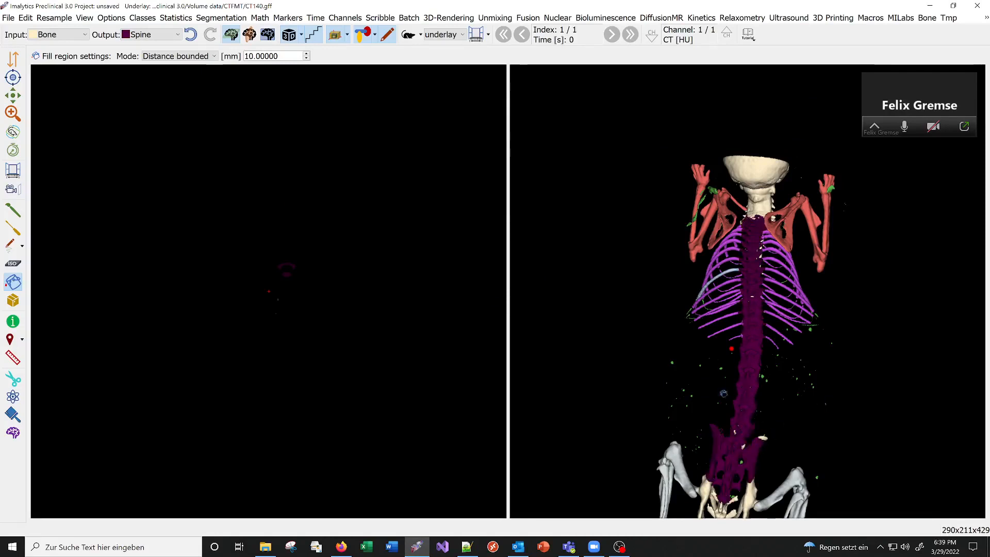
{"action": "left_click", "coordinate": [189, 37]}
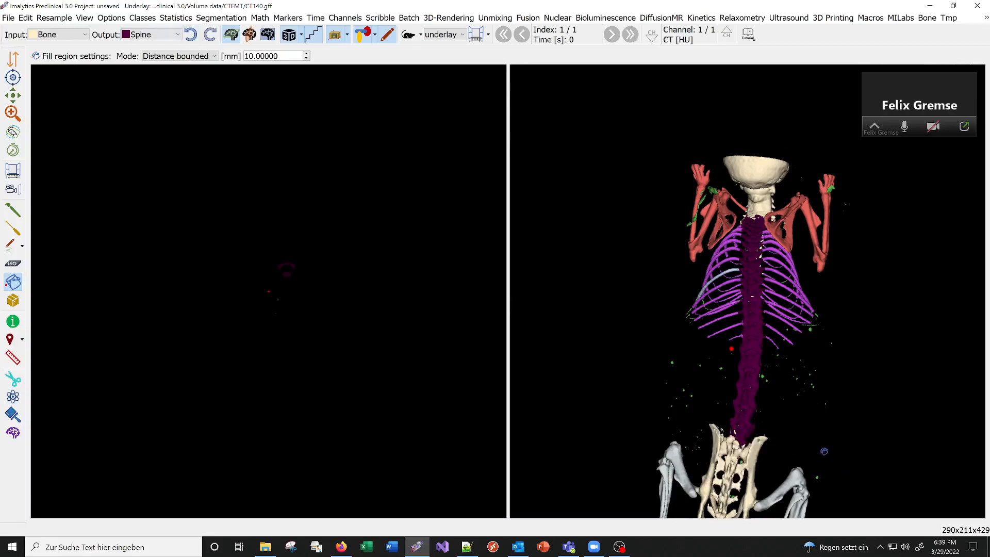
Fill the tail end of the spine from Bone into Spine with the 10 mm distance bound, undoing the fill that spreads into the pelvis.
{"action": "middle_click_drag", "start_coordinate": [825, 451], "coordinate": [855, 346]}
{"action": "scroll", "coordinate": [804, 365], "scroll_direction": "up", "scroll_amount": 5}
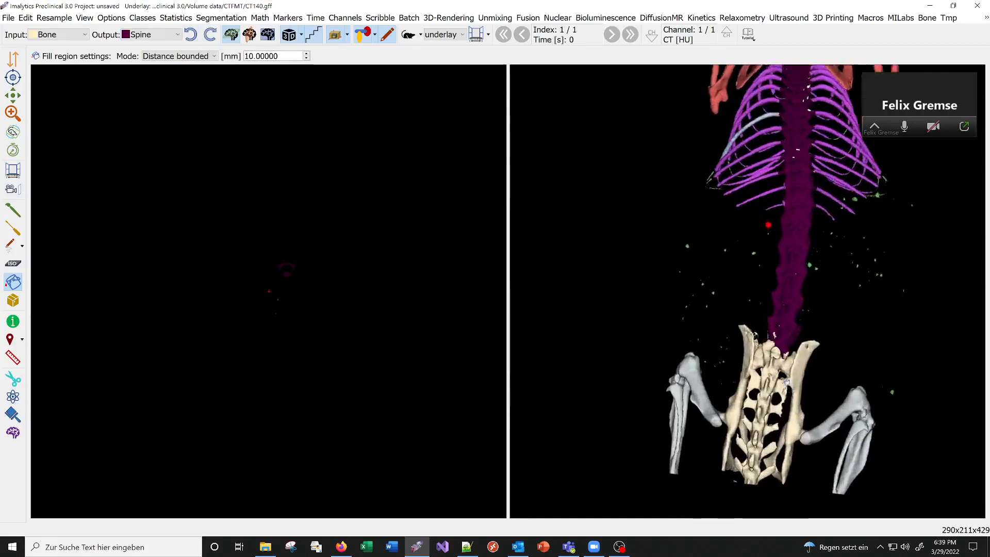
{"action": "middle_click_drag", "start_coordinate": [782, 437], "coordinate": [783, 340]}
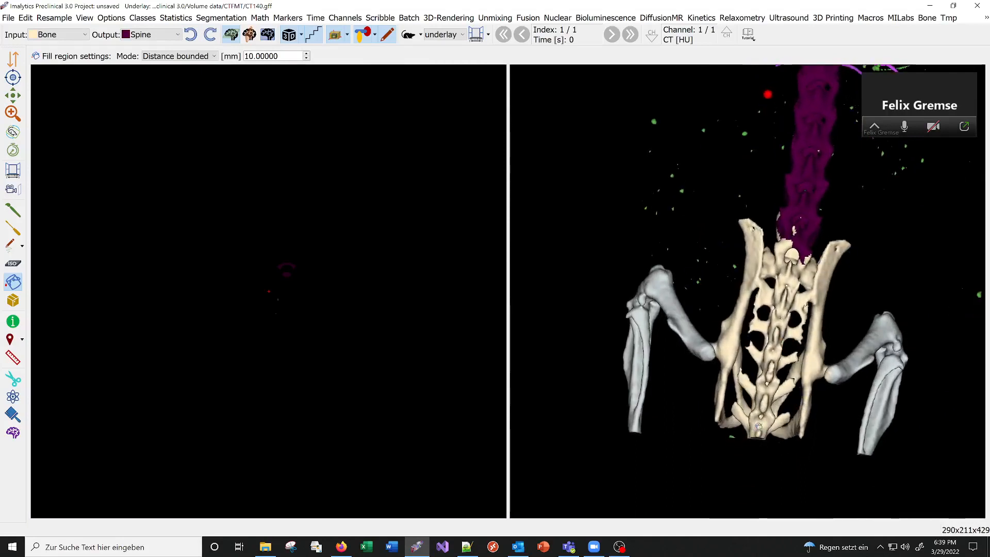
{"action": "left_click", "coordinate": [760, 428]}
{"action": "left_click", "coordinate": [780, 325]}
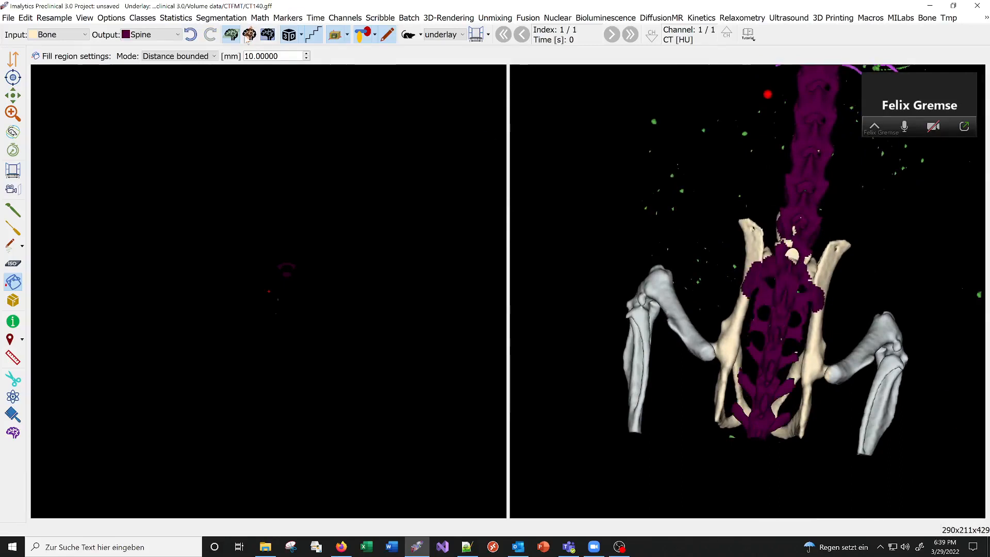
{"action": "left_click", "coordinate": [191, 35]}
{"action": "left_click_drag", "start_coordinate": [762, 289], "coordinate": [782, 299]}
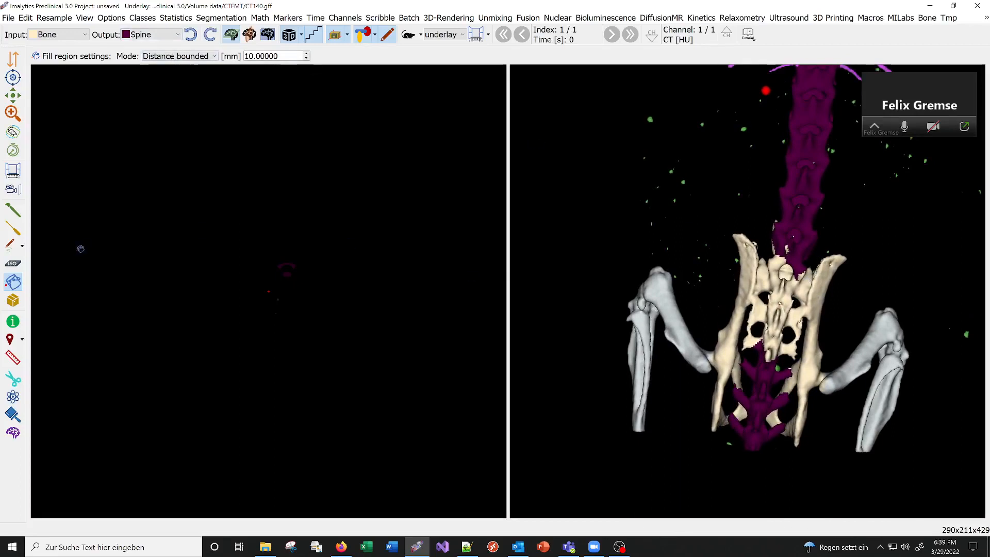
Assign the remaining Bone vertebrae between the pelvic bones to Spine with freehand Draw outlines, undoing the first outlined area and redrawing it.
{"action": "left_click", "coordinate": [13, 210]}
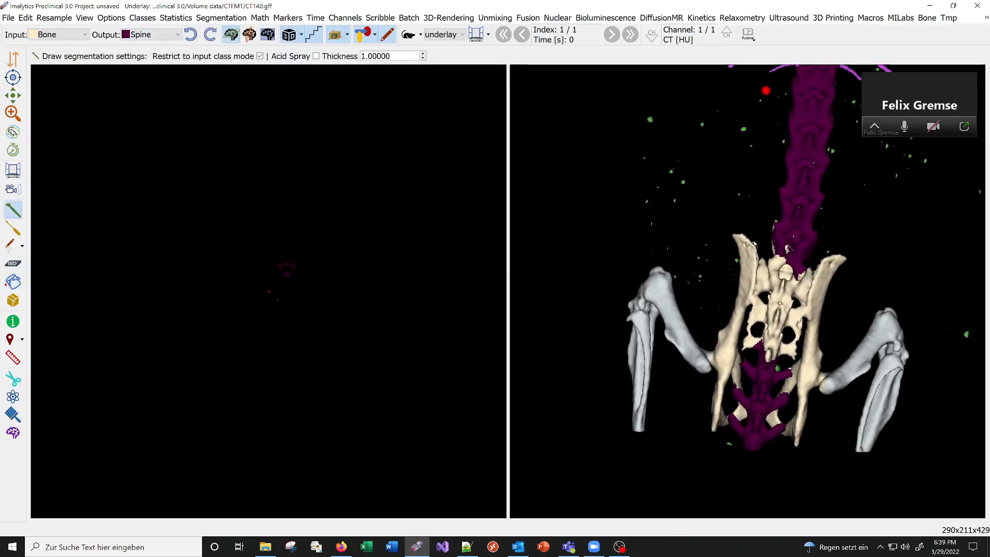
{"action": "left_click_drag", "start_coordinate": [766, 243], "coordinate": [765, 265]}
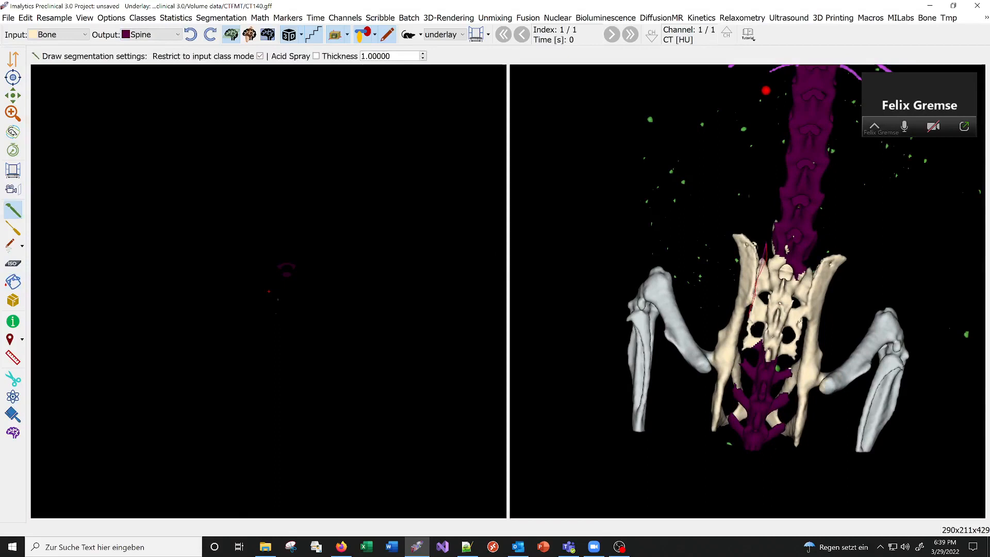
{"action": "mouse_move", "coordinate": [750, 316]}
{"action": "left_mouse_down"}
{"action": "mouse_move", "coordinate": [743, 355]}
{"action": "mouse_move", "coordinate": [790, 368]}
{"action": "mouse_move", "coordinate": [800, 358]}
{"action": "mouse_move", "coordinate": [798, 315]}
{"action": "mouse_move", "coordinate": [825, 227]}
{"action": "left_mouse_up"}
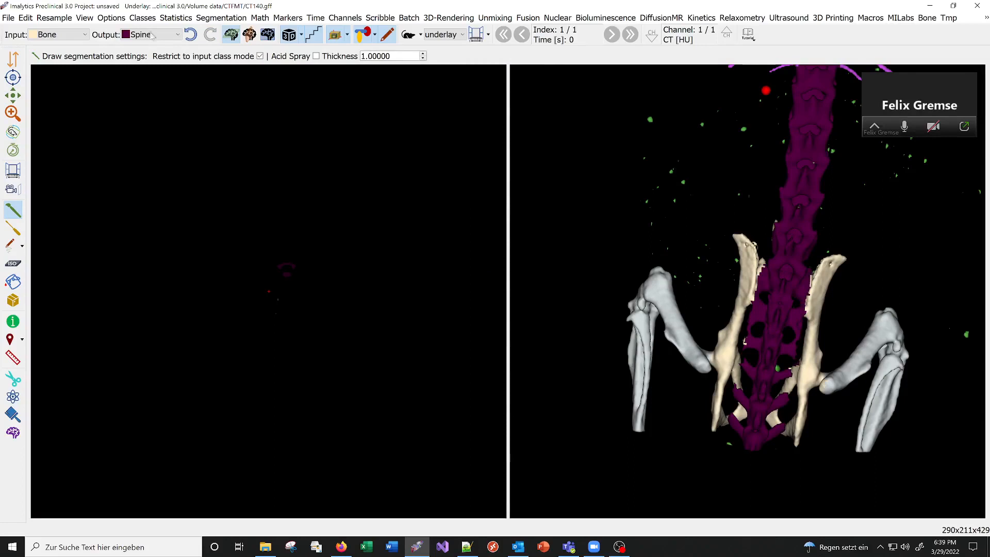
{"action": "left_click", "coordinate": [190, 34]}
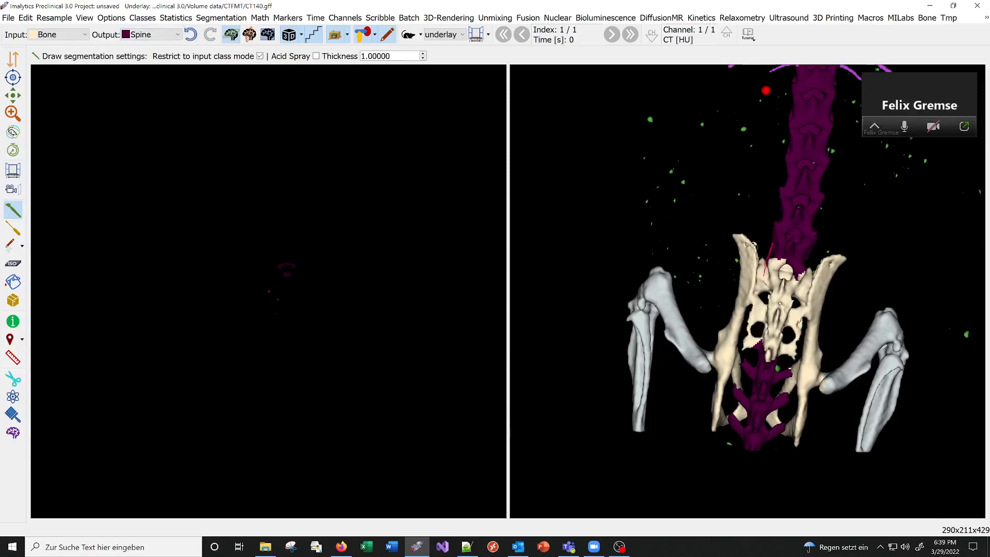
{"action": "mouse_move", "coordinate": [764, 276]}
{"action": "left_mouse_down"}
{"action": "mouse_move", "coordinate": [747, 355]}
{"action": "mouse_move", "coordinate": [766, 357]}
{"action": "mouse_move", "coordinate": [784, 340]}
{"action": "mouse_move", "coordinate": [774, 246]}
{"action": "mouse_move", "coordinate": [807, 275]}
{"action": "mouse_move", "coordinate": [797, 359]}
{"action": "mouse_move", "coordinate": [784, 360]}
{"action": "mouse_move", "coordinate": [765, 297]}
{"action": "left_mouse_up"}
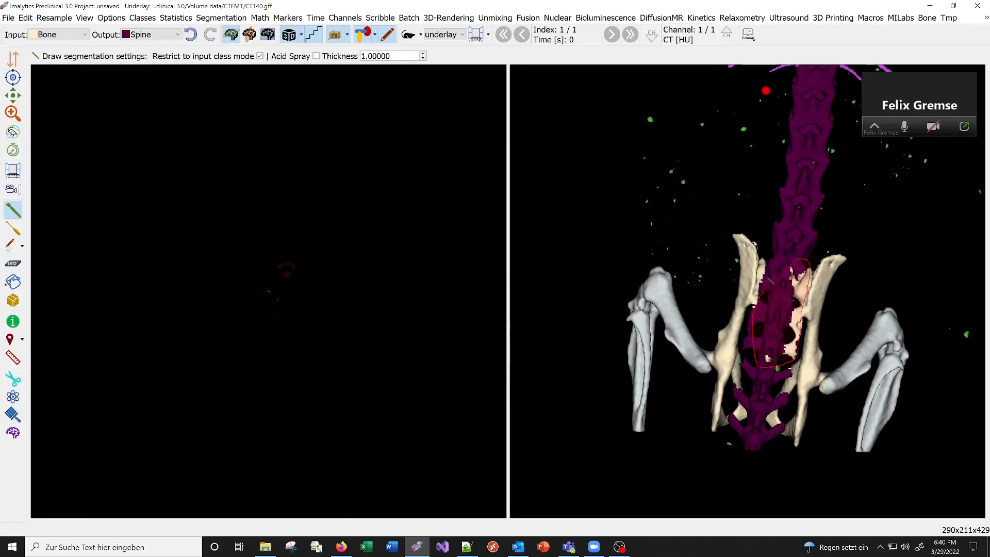
{"action": "left_click_drag", "start_coordinate": [790, 245], "coordinate": [797, 257]}
{"action": "scroll", "coordinate": [739, 215], "scroll_direction": "down", "scroll_amount": 6}
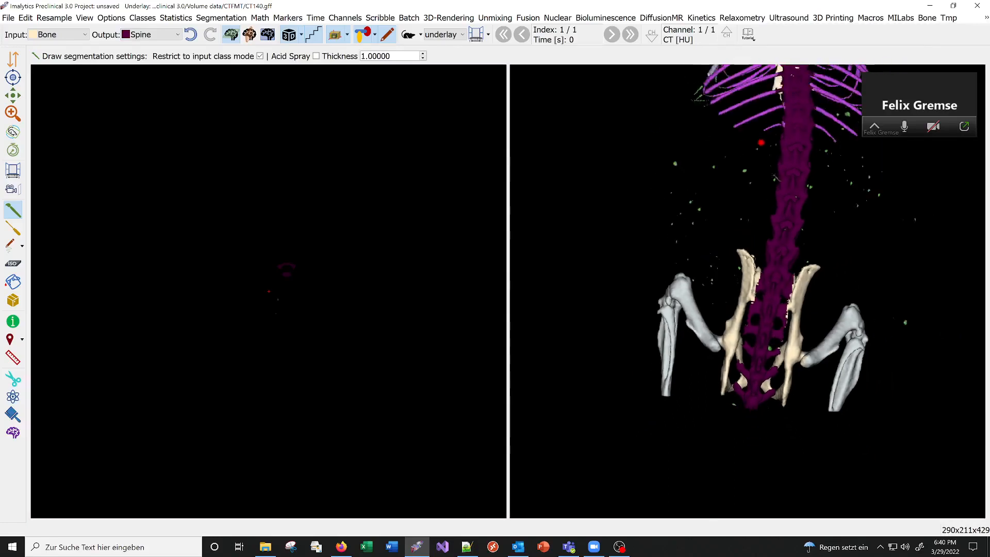
Add a class named Sternum with the skeleton seen from the front.
{"action": "middle_click_drag", "start_coordinate": [739, 215], "coordinate": [752, 259]}
{"action": "right_click", "coordinate": [741, 262]}
{"action": "left_click", "coordinate": [741, 263]}
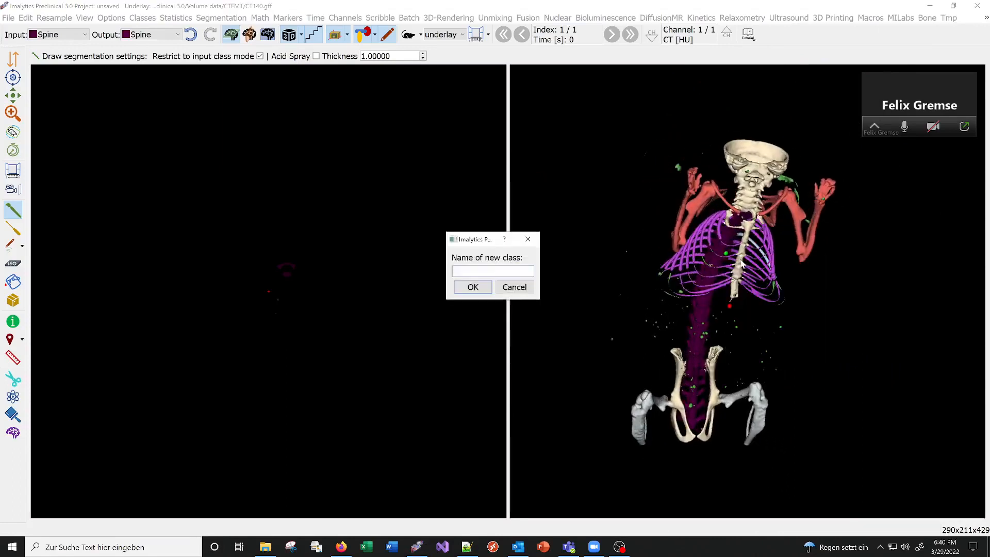
{"action": "type", "text": "Sternum"}
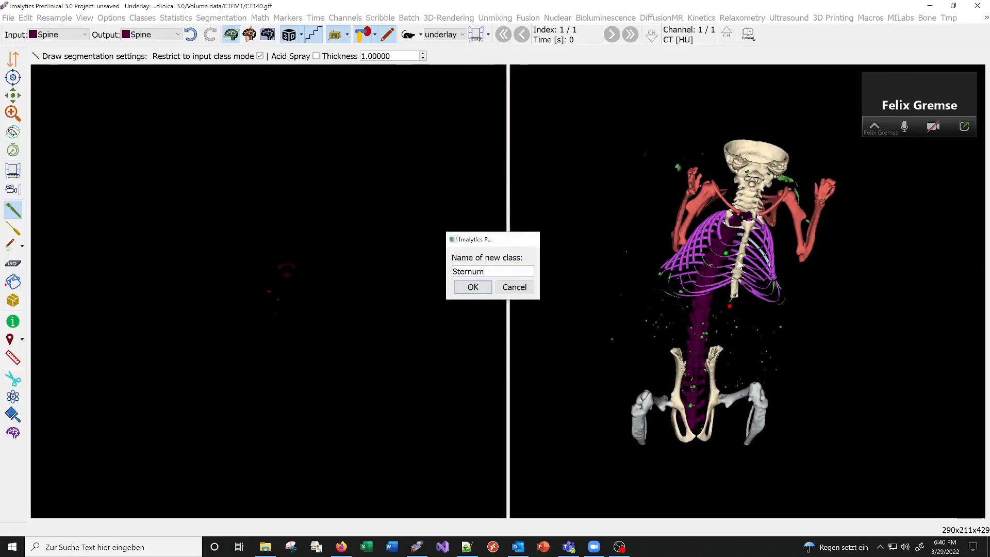
{"action": "key", "text": "Return"}
Set the input class to Bone and outline the breastbone freehand to assign it to Sternum.
{"action": "left_click", "coordinate": [46, 32]}
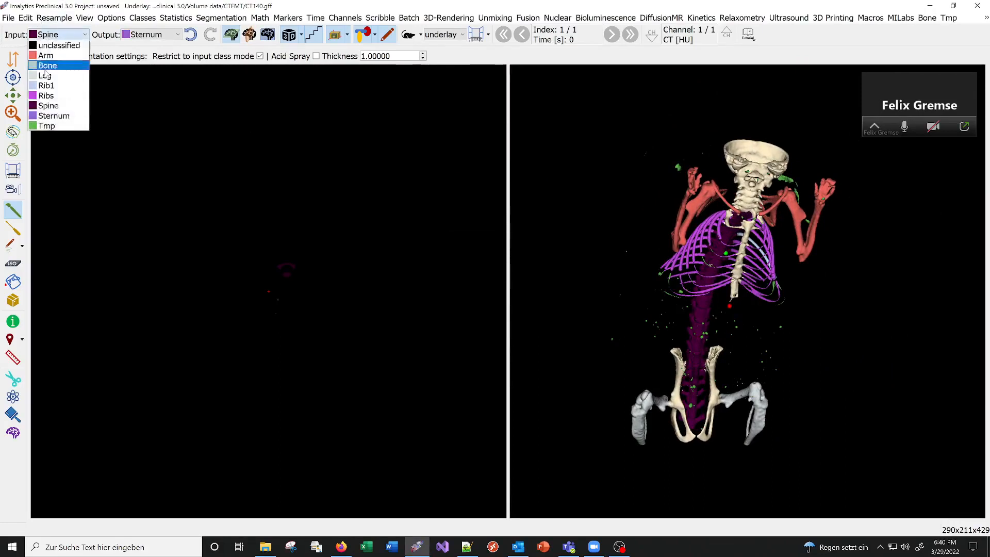
{"action": "left_click", "coordinate": [46, 70]}
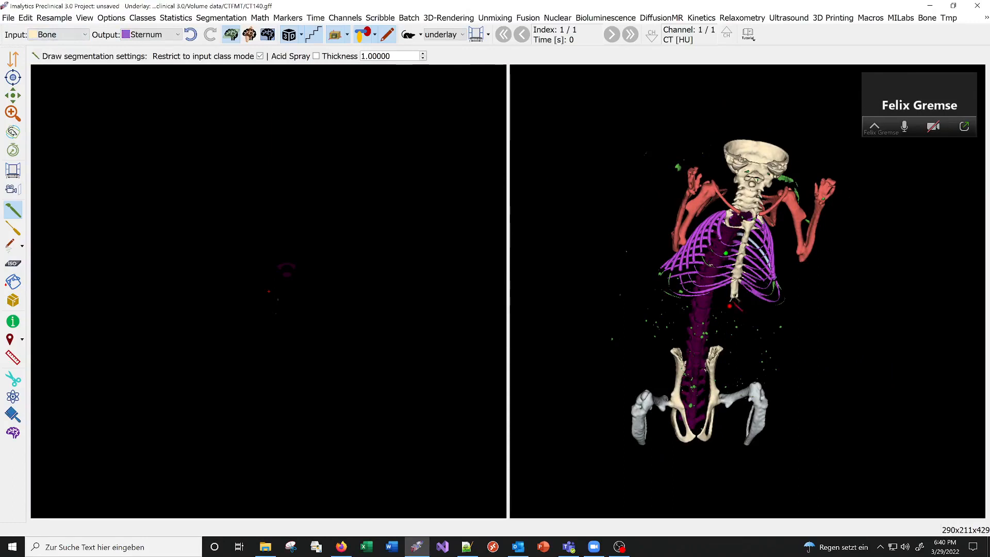
{"action": "left_click_drag", "start_coordinate": [742, 220], "coordinate": [753, 221]}
{"action": "left_click_drag", "start_coordinate": [742, 310], "coordinate": [729, 306]}
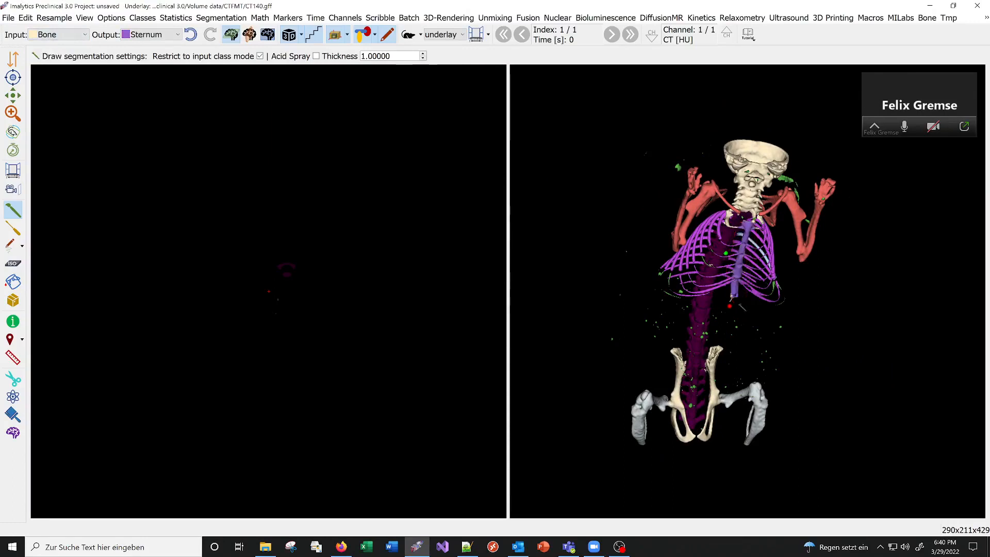
{"action": "middle_click_drag", "start_coordinate": [740, 299], "coordinate": [710, 265]}
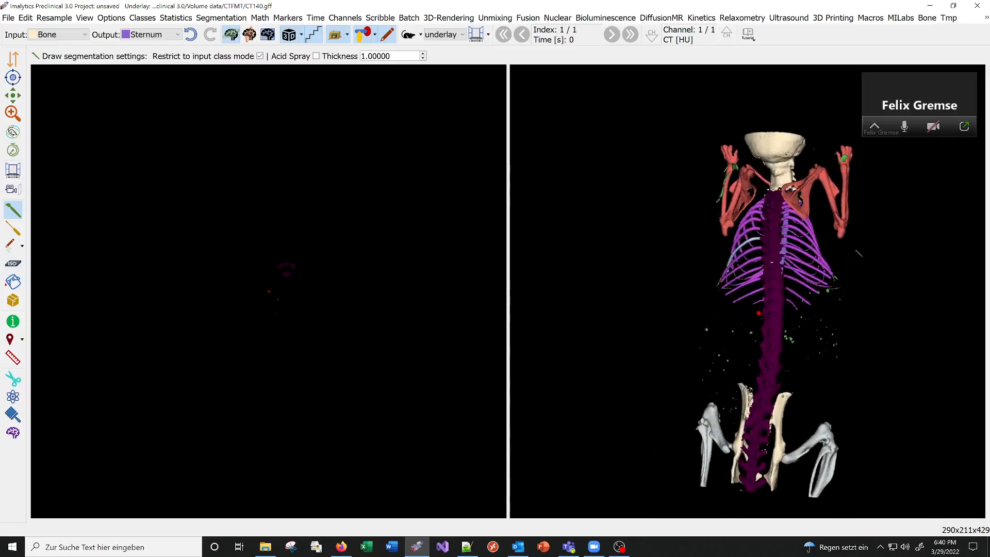